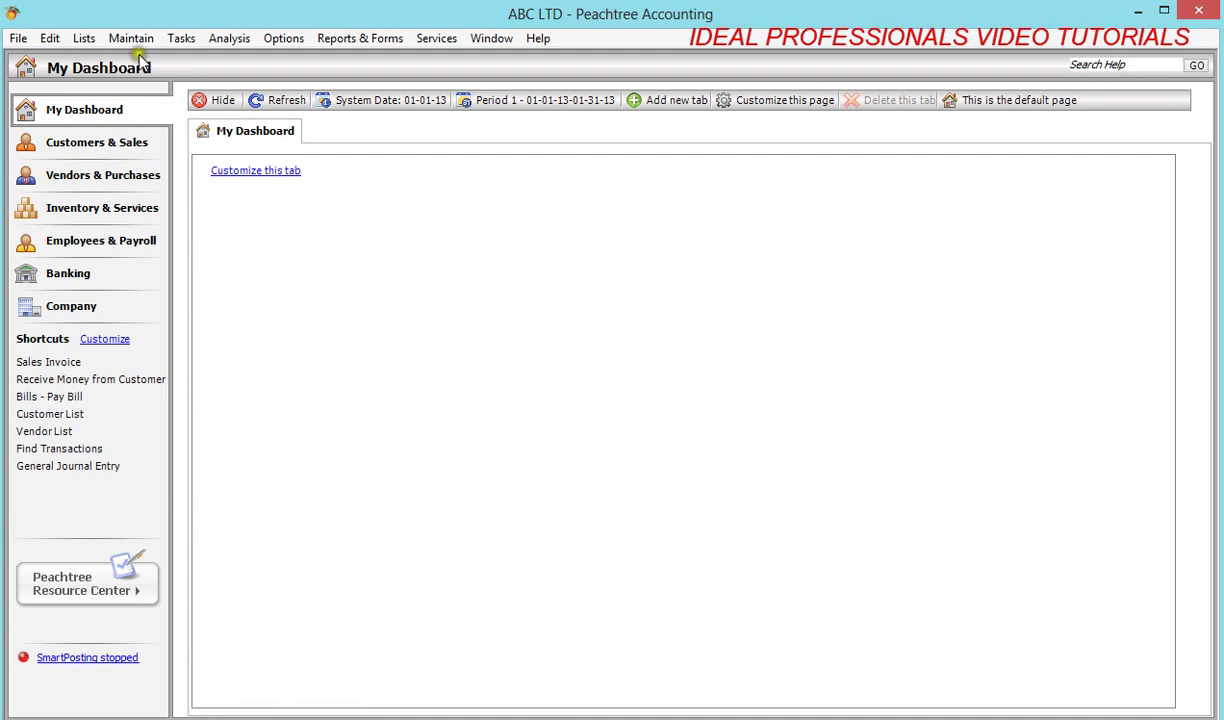
click(131, 38)
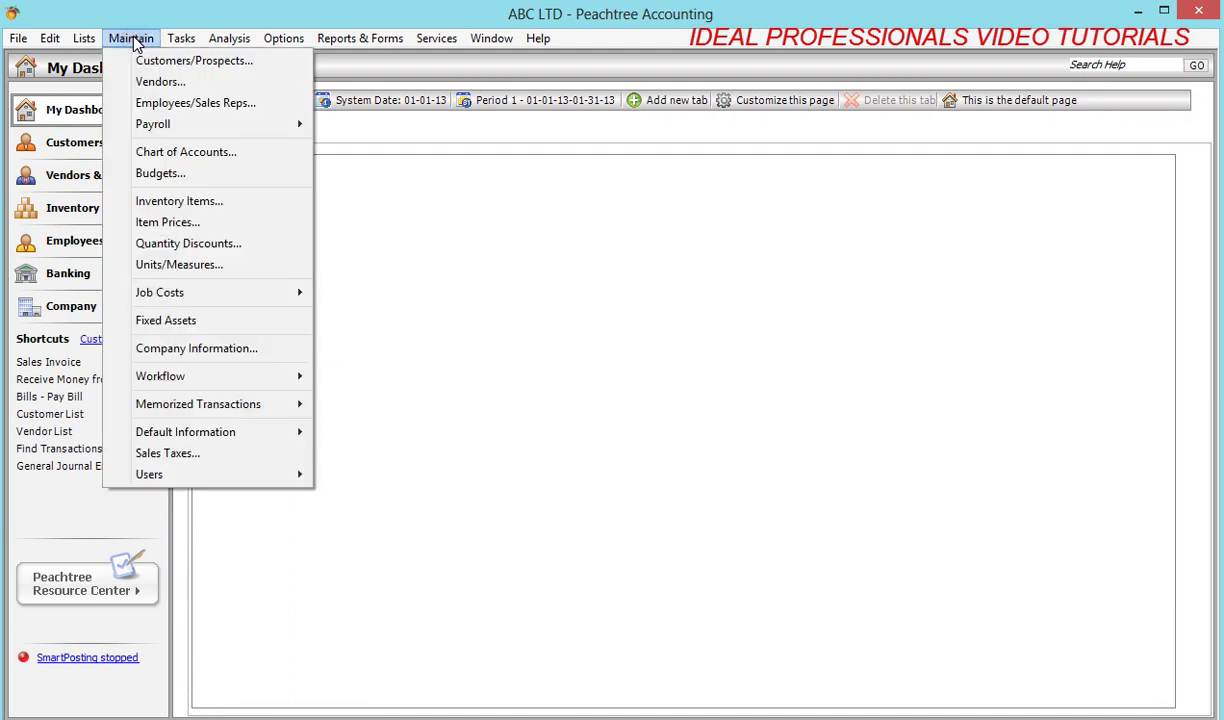
click(190, 438)
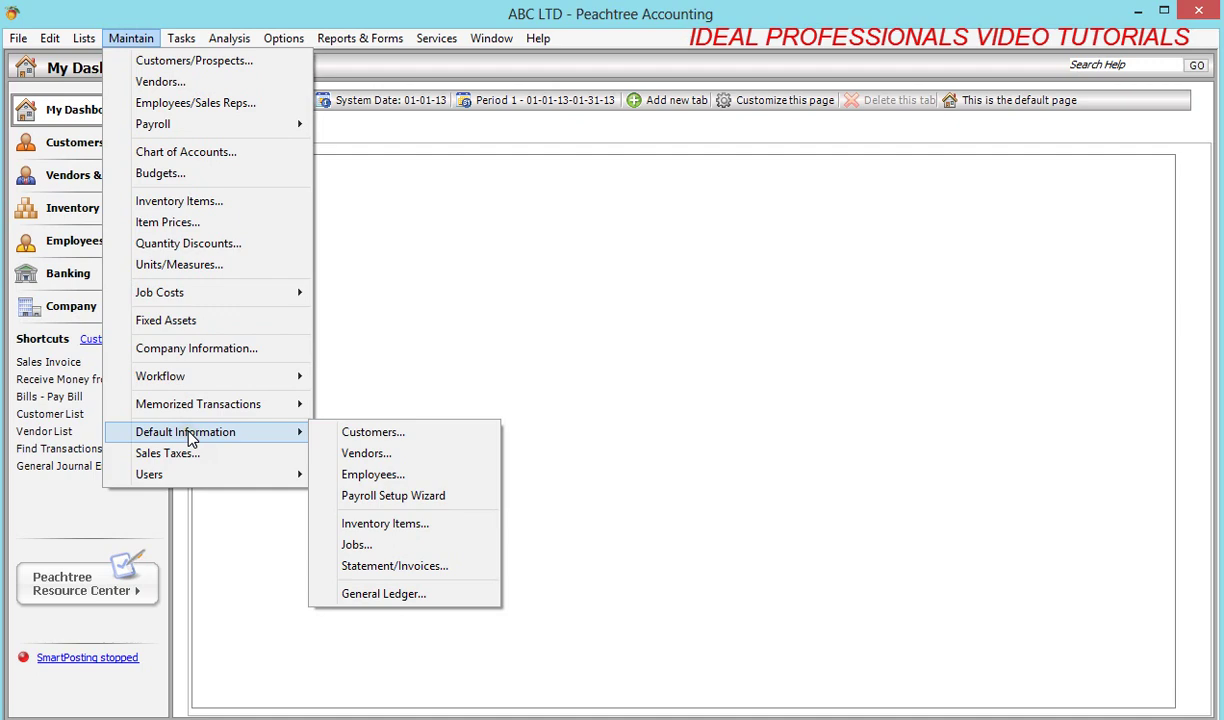
click(337, 435)
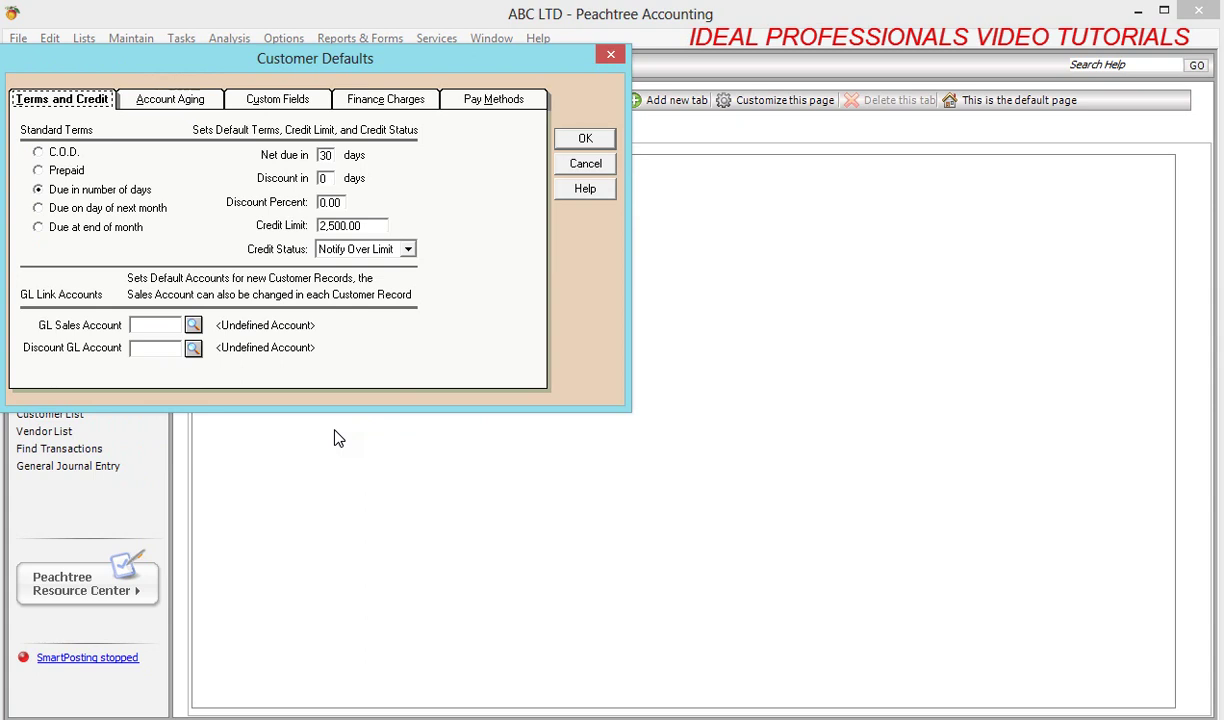
click(580, 133)
click(588, 139)
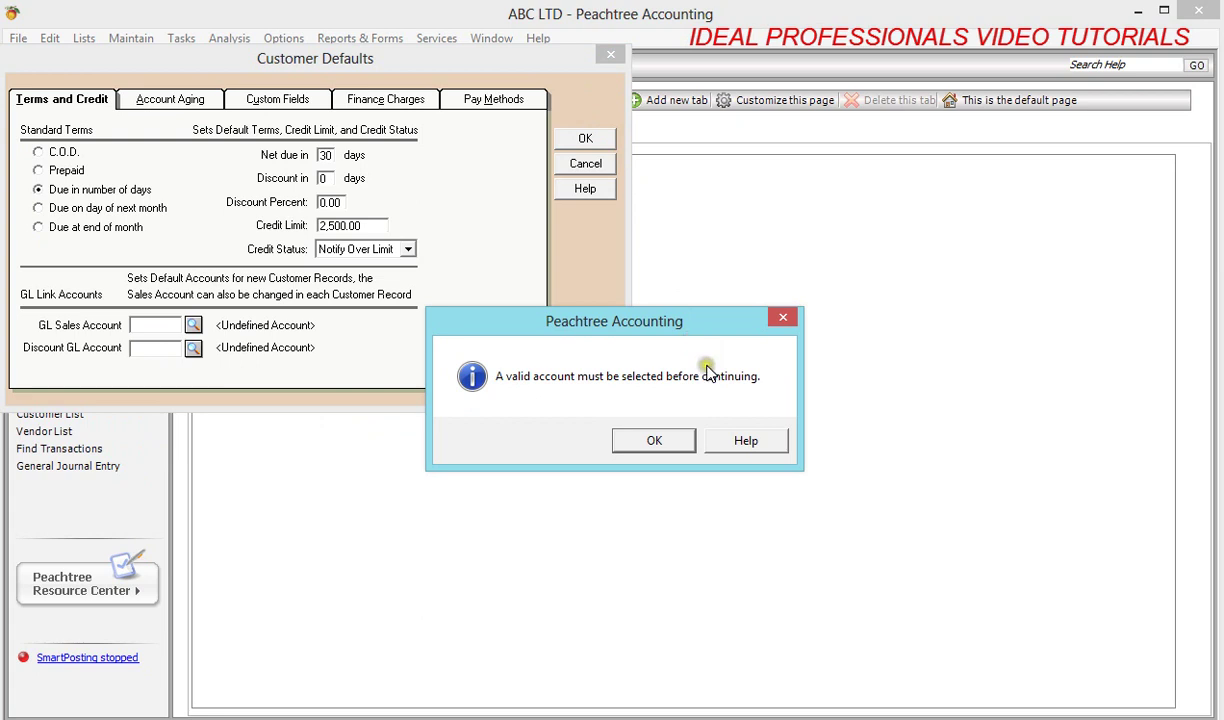
click(789, 319)
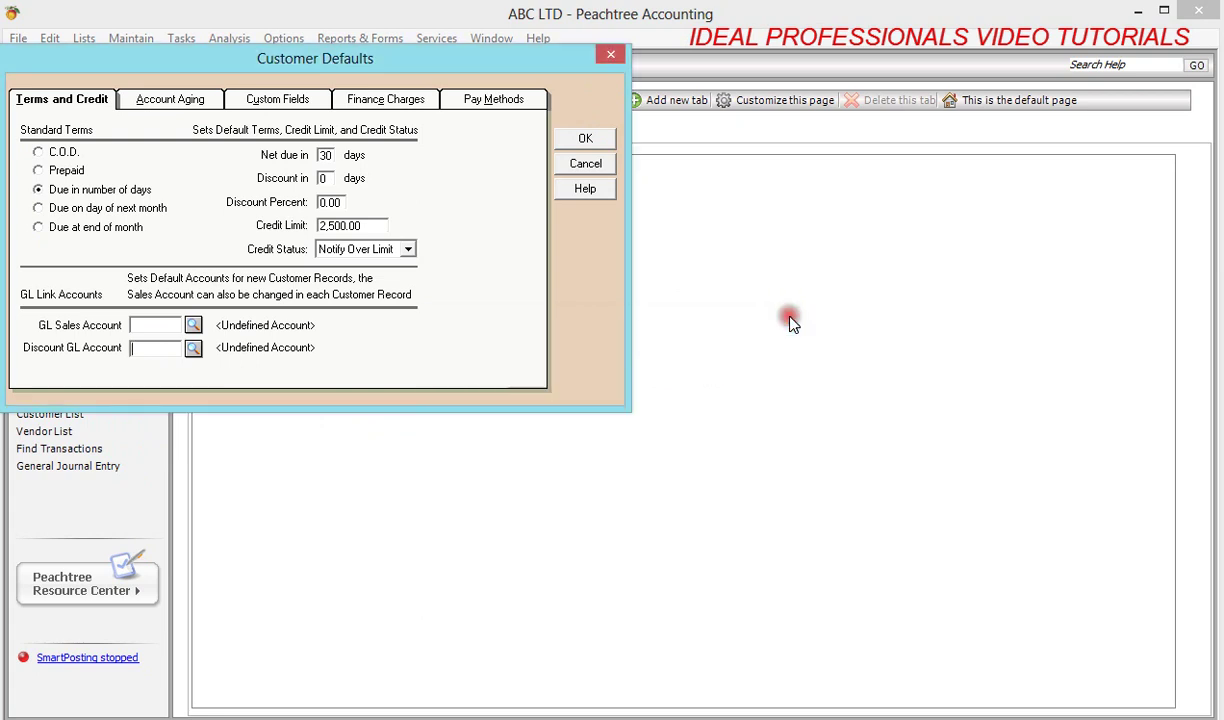
click(598, 166)
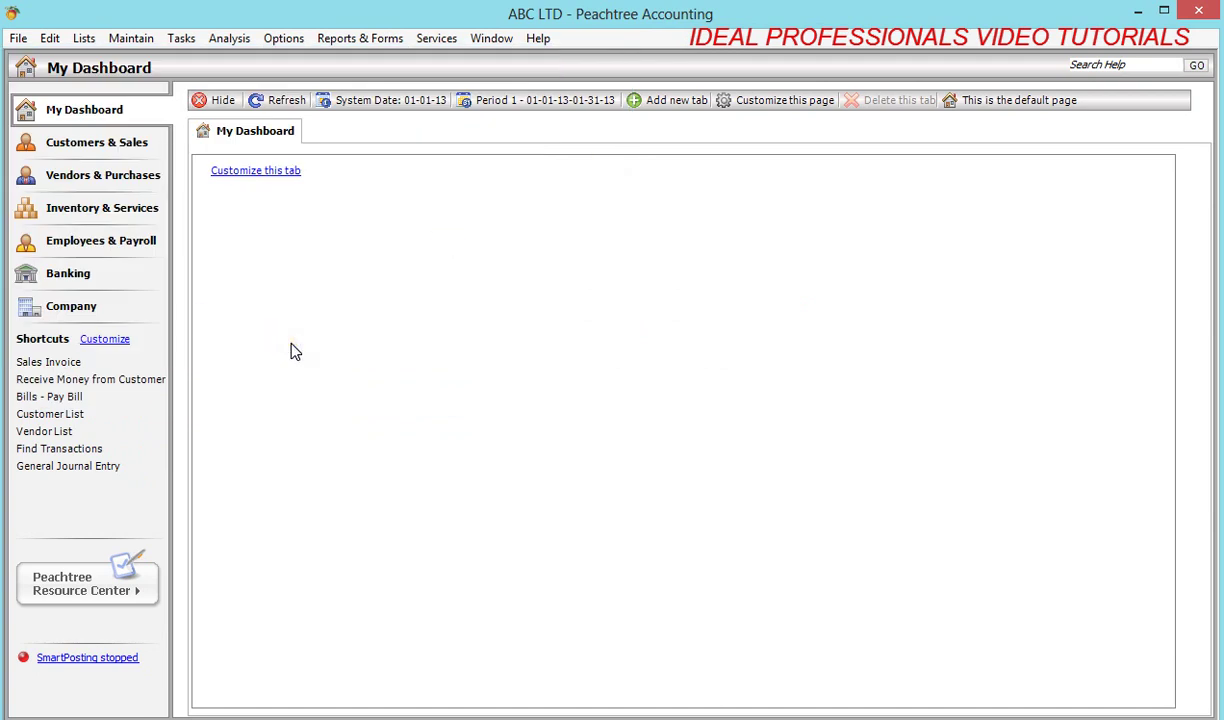
- Go to the Customers & Sales page and view the customer defaults from there, closing them without changes
click(131, 150)
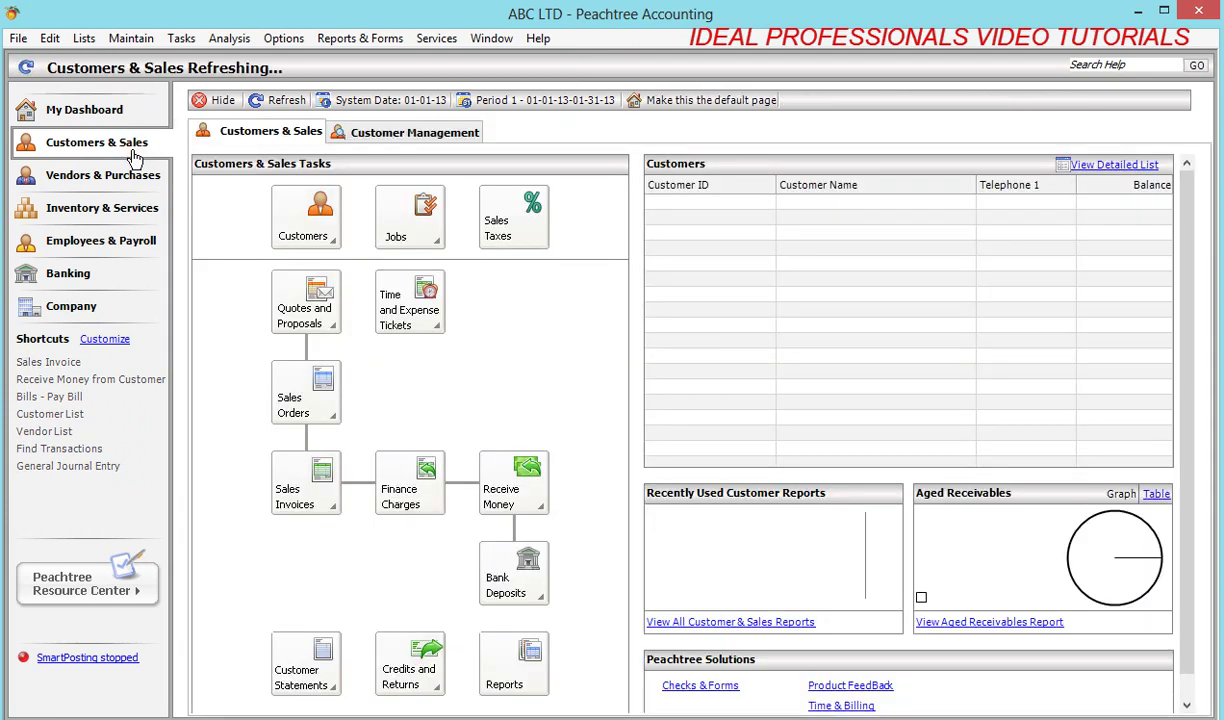
click(320, 234)
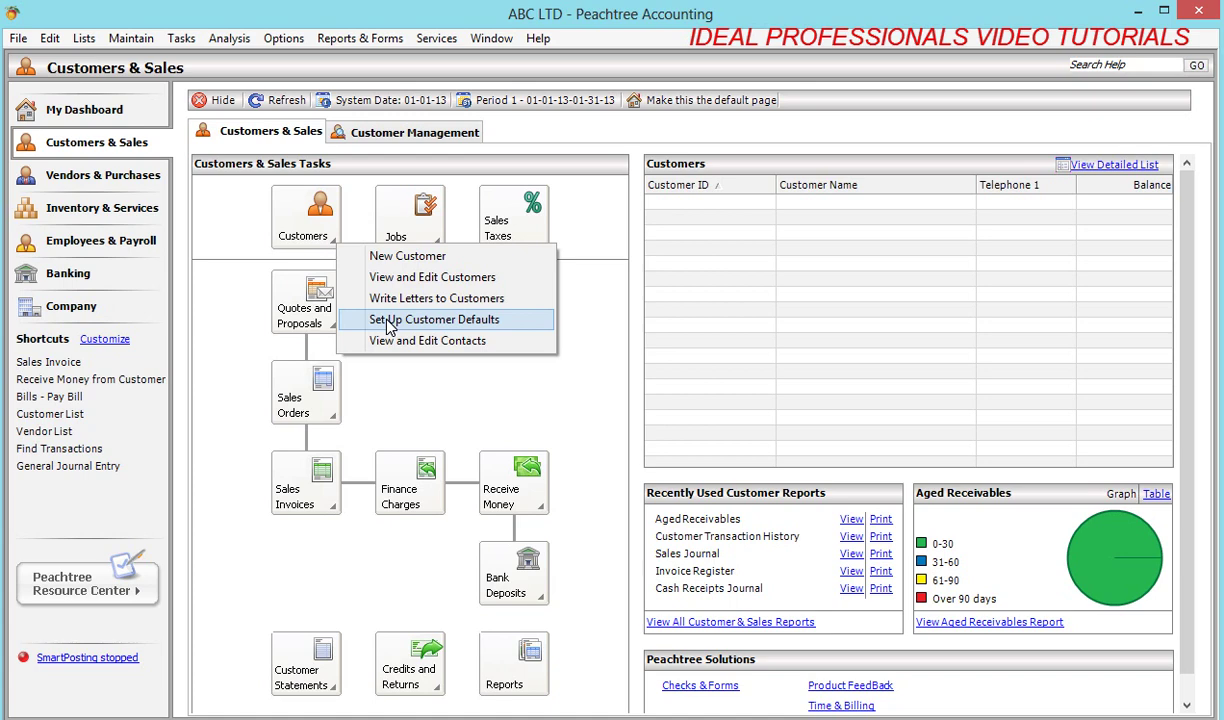
click(390, 320)
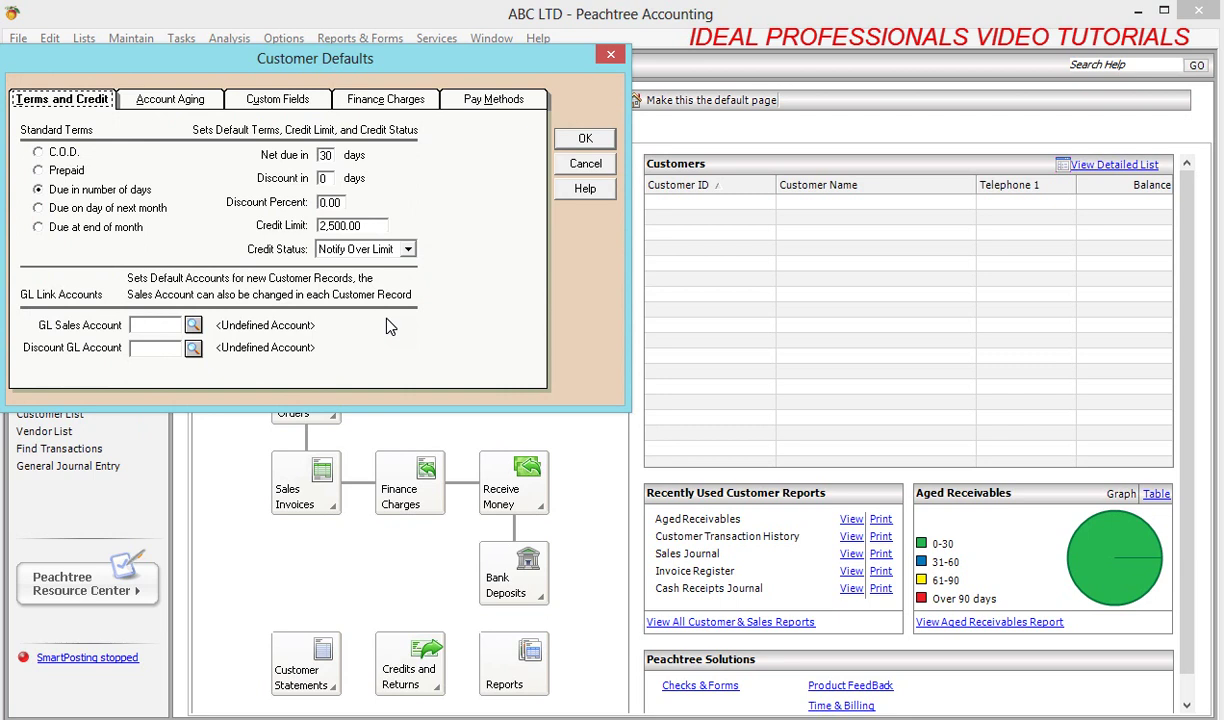
click(612, 53)
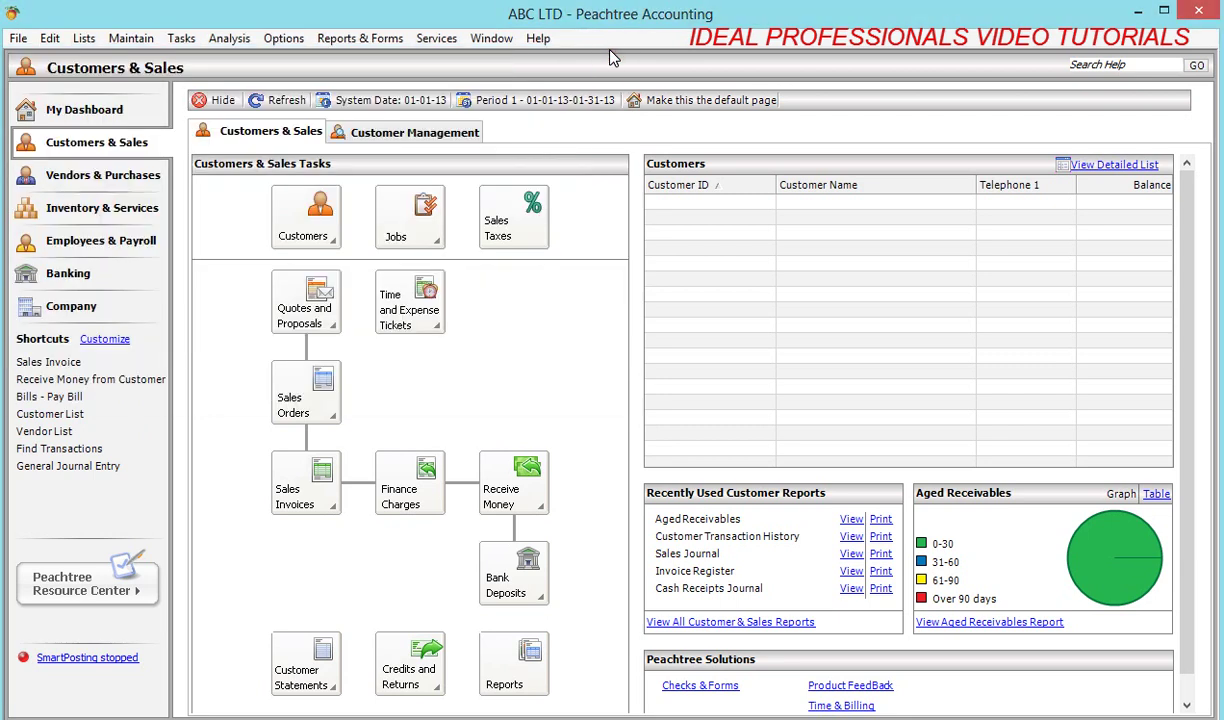
click(287, 39)
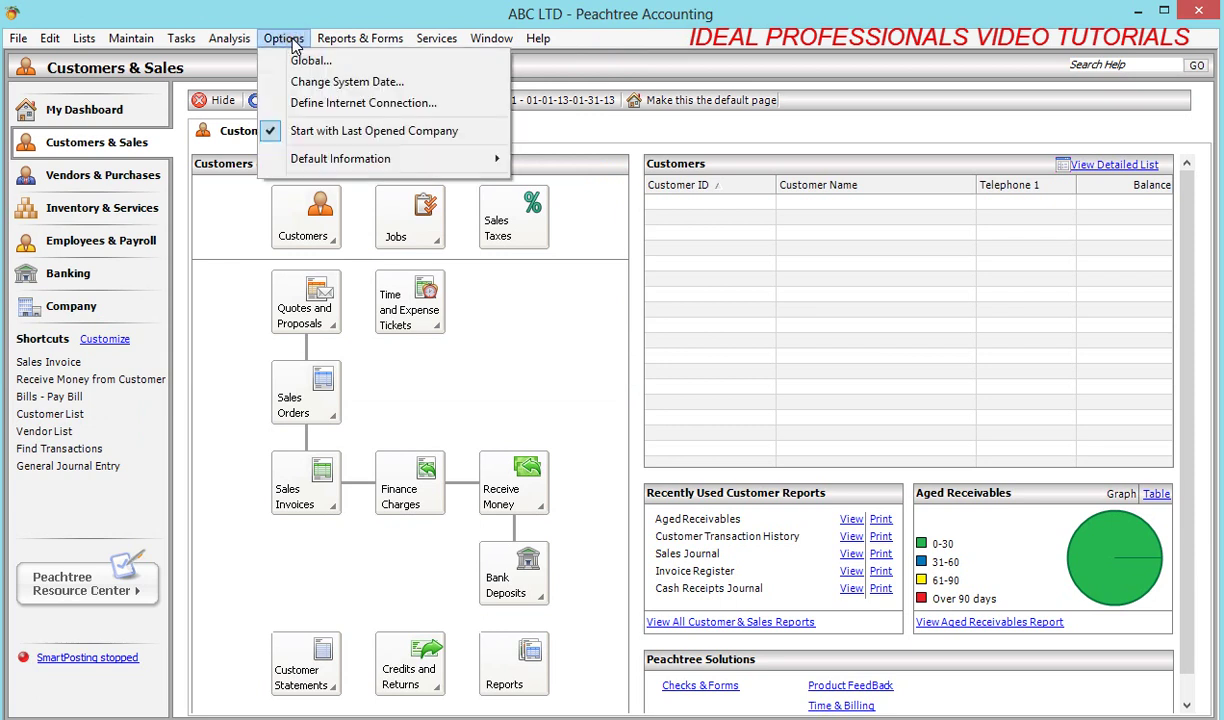
mouse_move(322, 160)
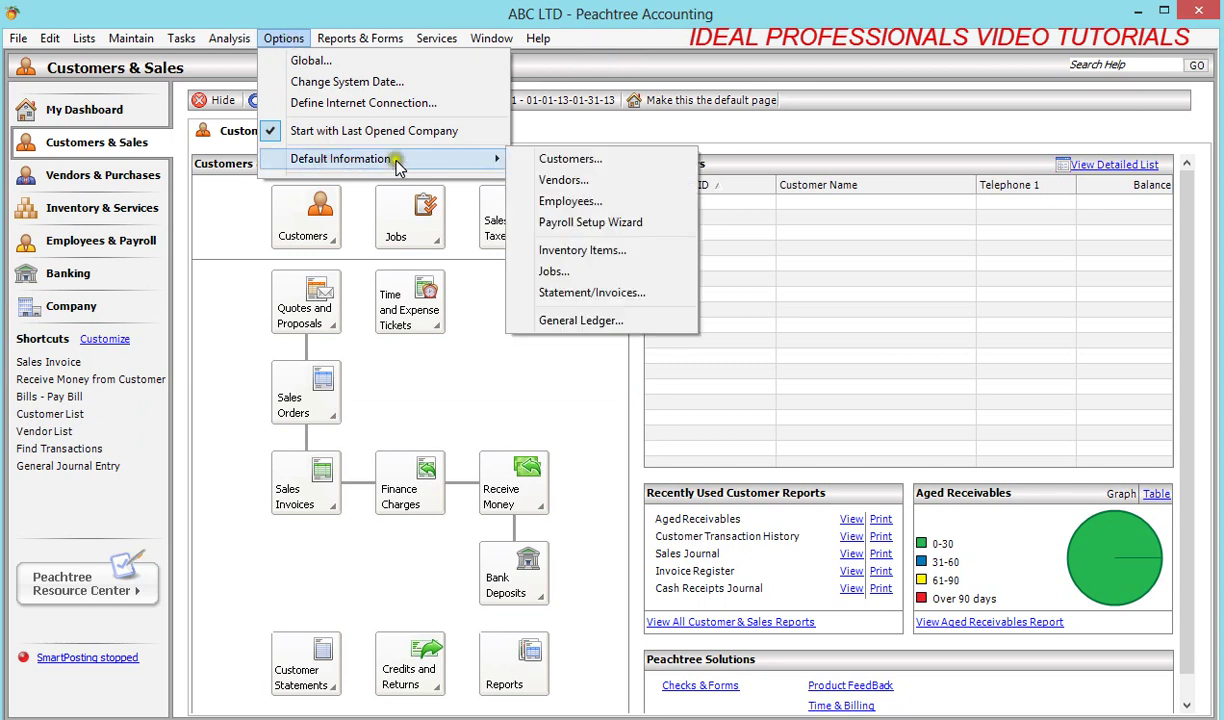
click(537, 161)
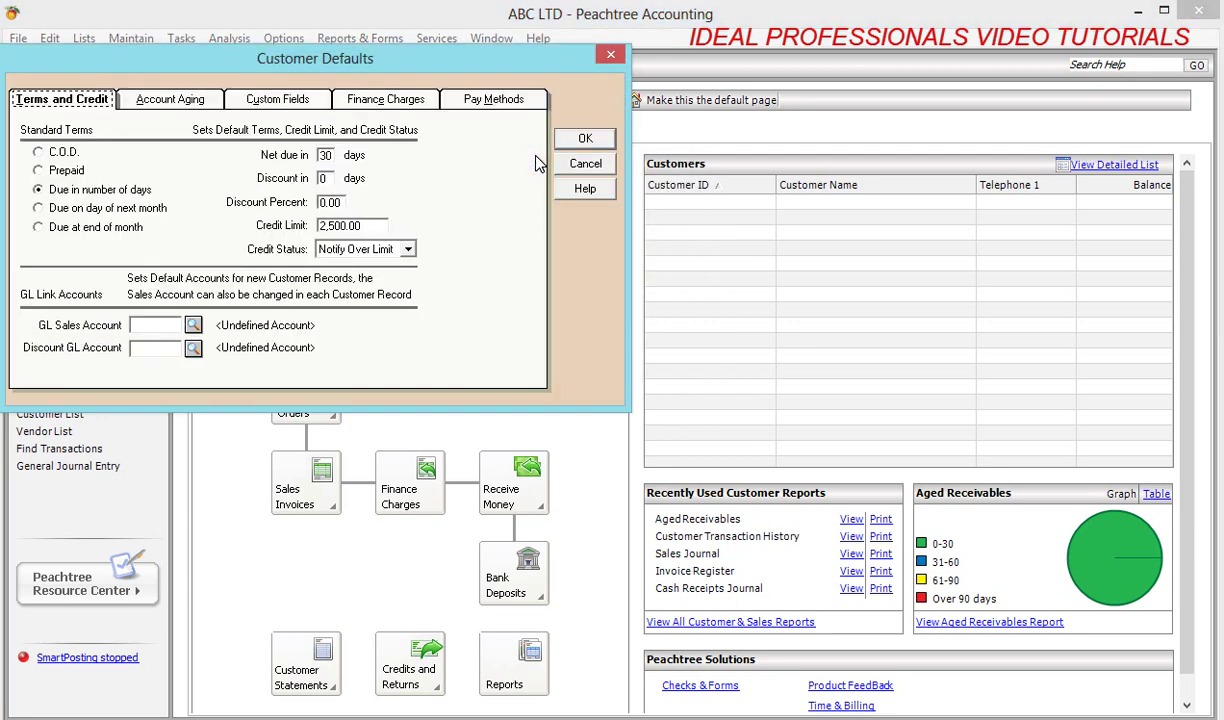
click(585, 165)
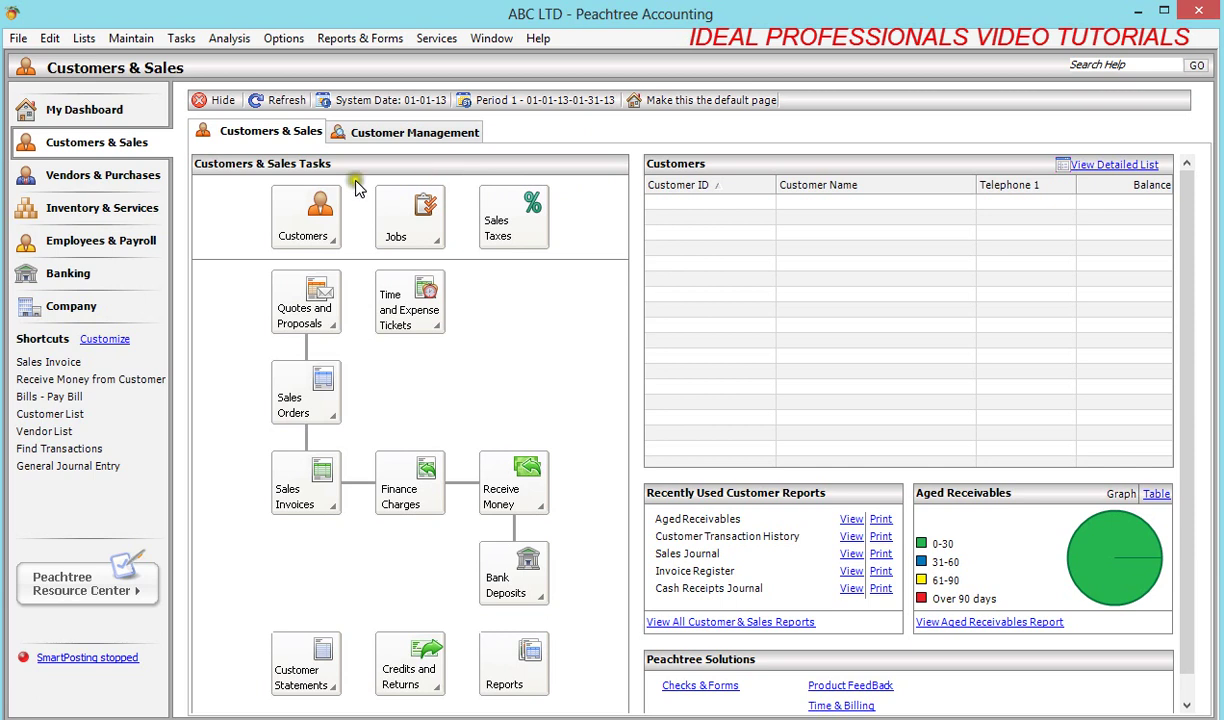
- Open the customer defaults and set the credit limit to 0.00 with the credit status No Credit Limit
click(318, 225)
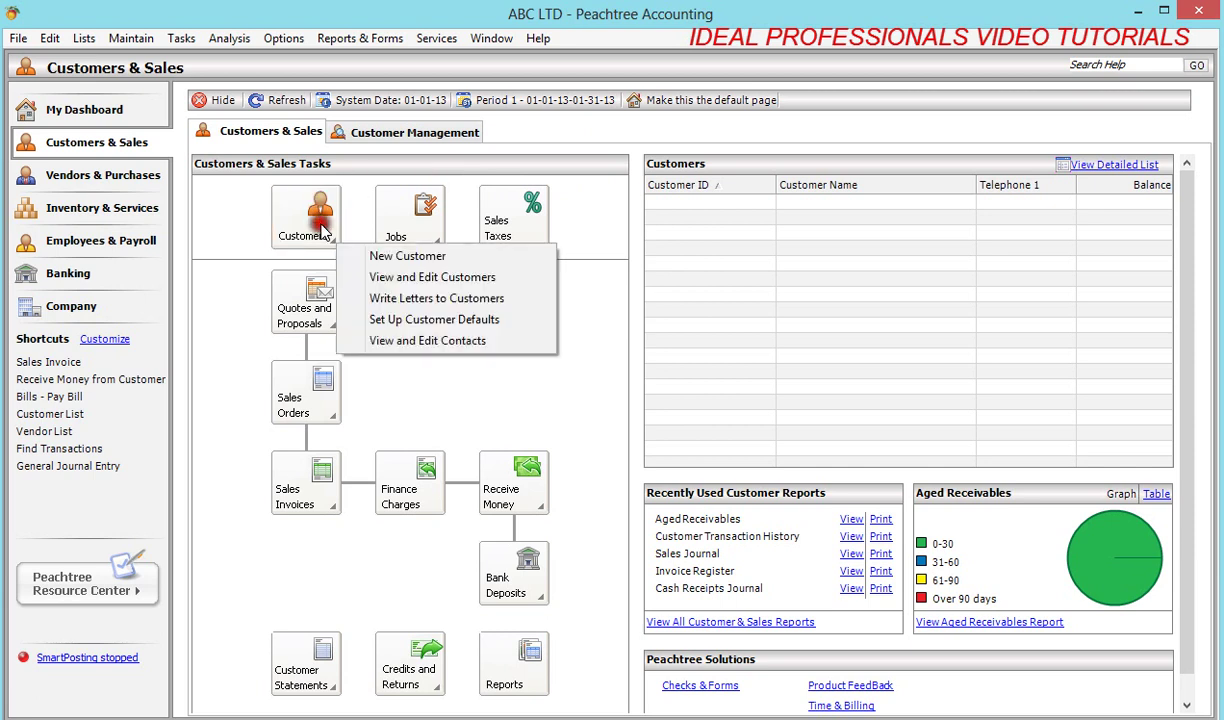
click(390, 321)
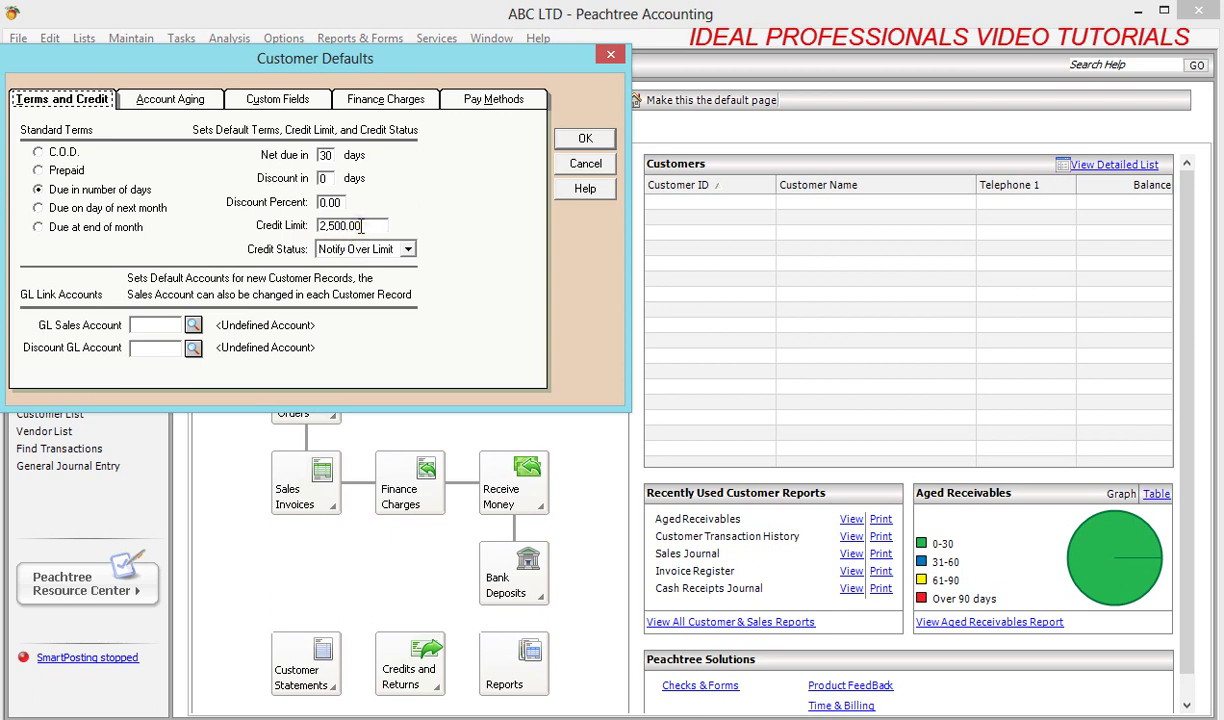
click(361, 226)
key(BackSpace)
key(BackSpace)
key(BackSpace)
key(BackSpace)
key(BackSpace)
key(BackSpace)
key(BackSpace)
key(BackSpace)
text(0)
click(409, 250)
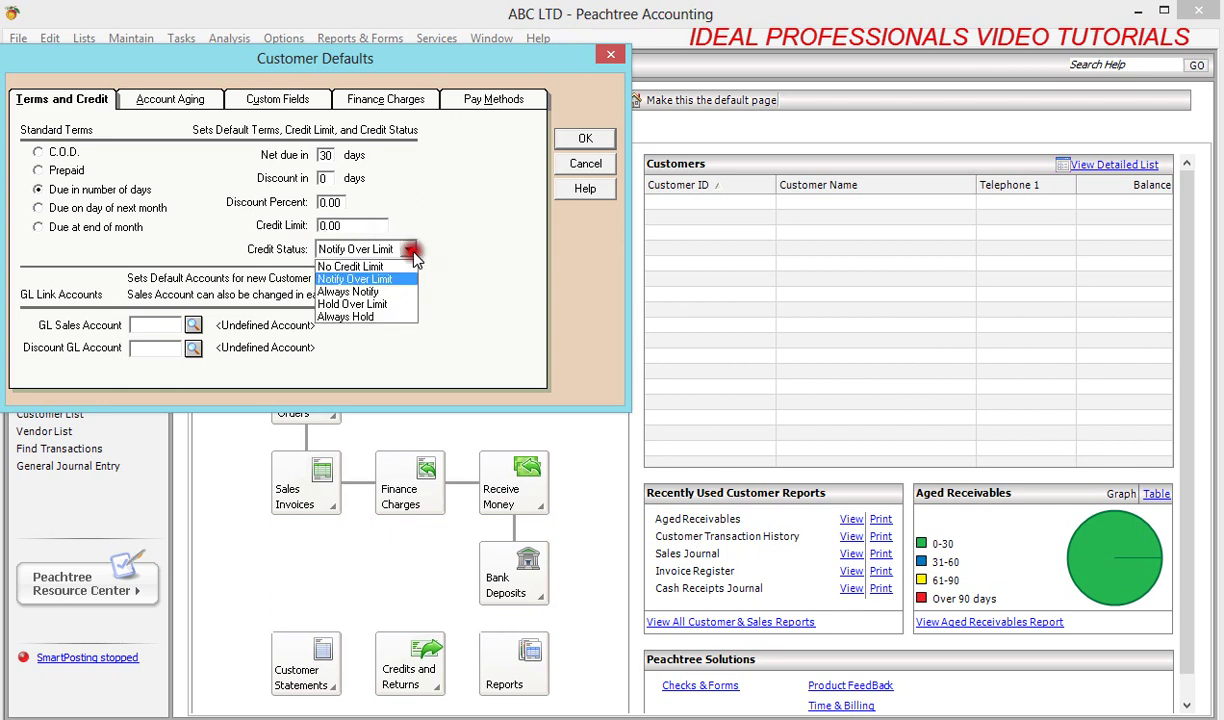
click(390, 267)
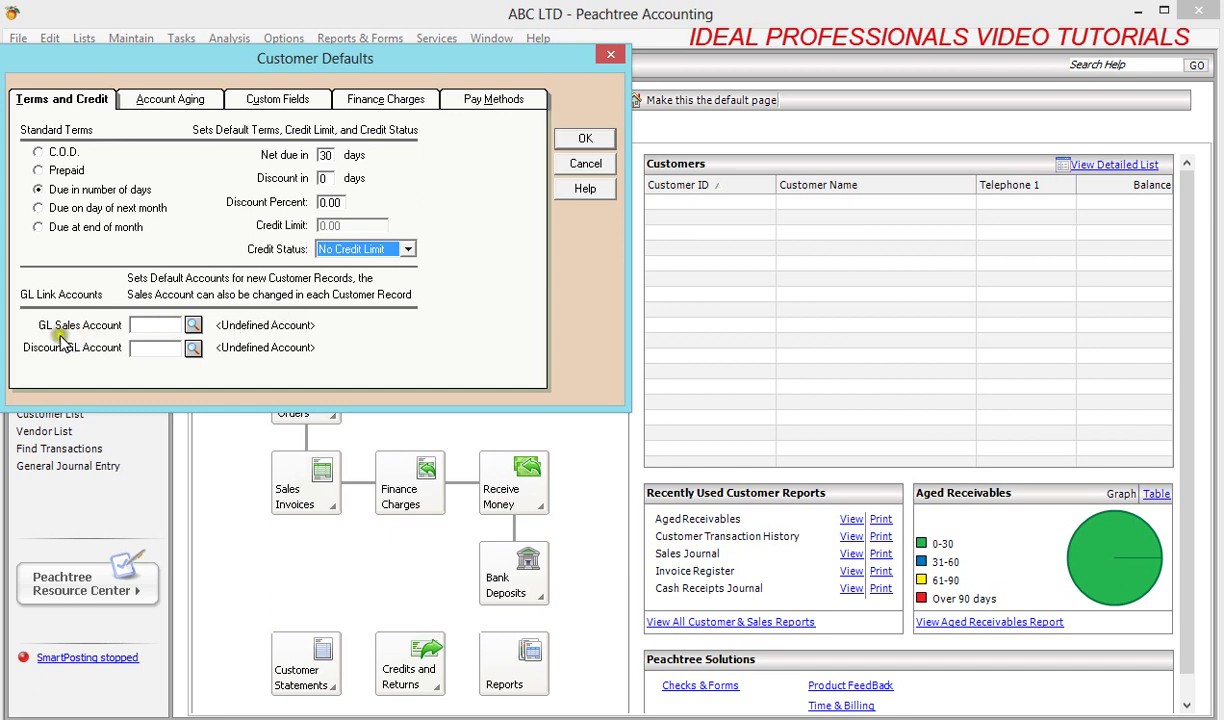
- Set the default GL Sales Account to 200000 SALES INCOME
click(194, 326)
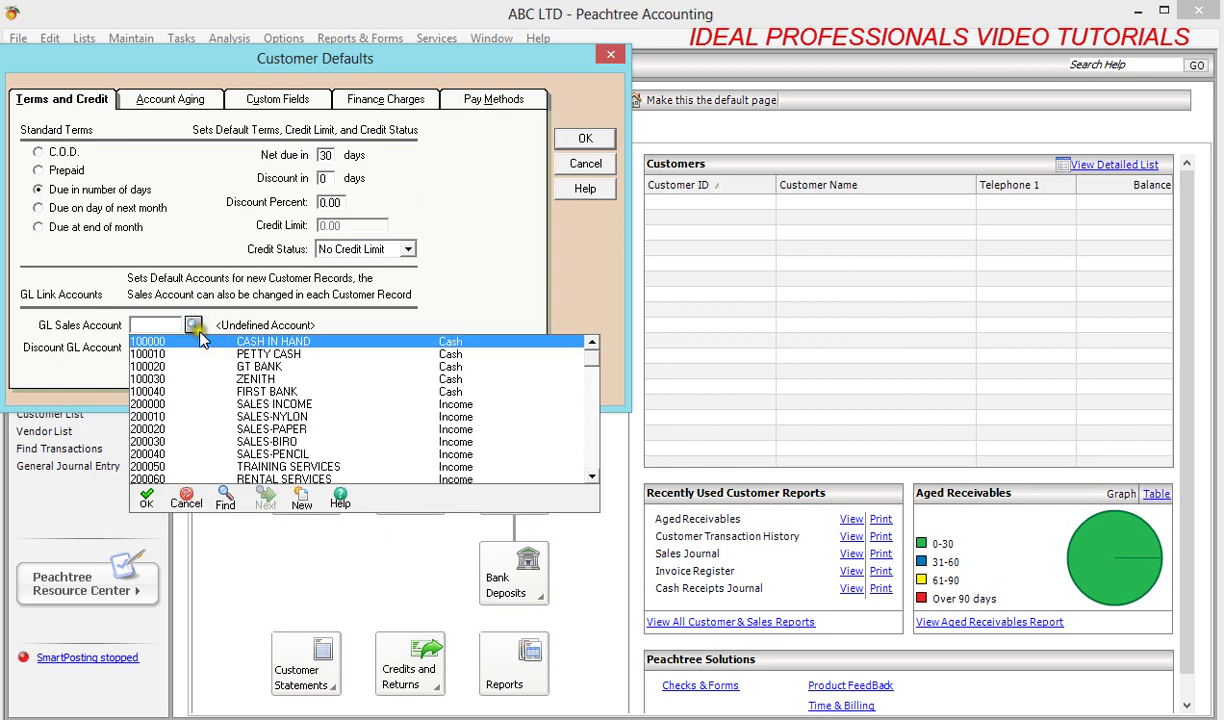
double_click(254, 404)
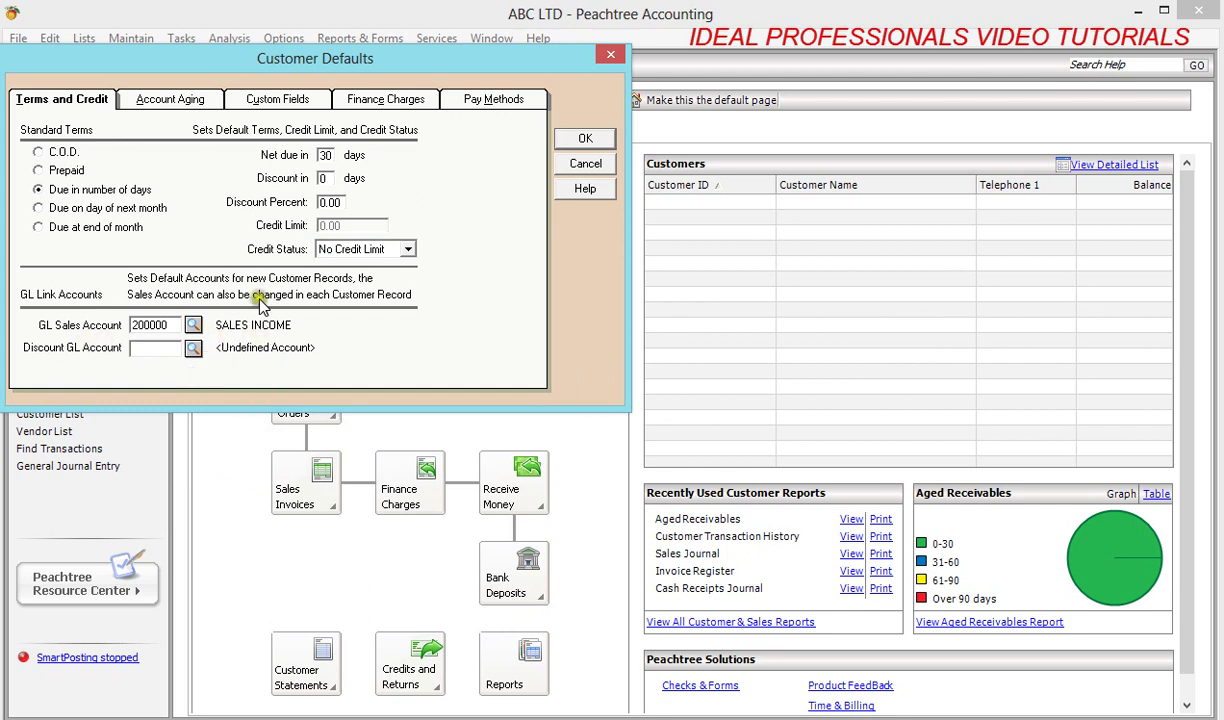
click(258, 333)
key(Tab)
- Look through the accounts available for the Discount GL Account and start creating a new account from that lookup
click(194, 348)
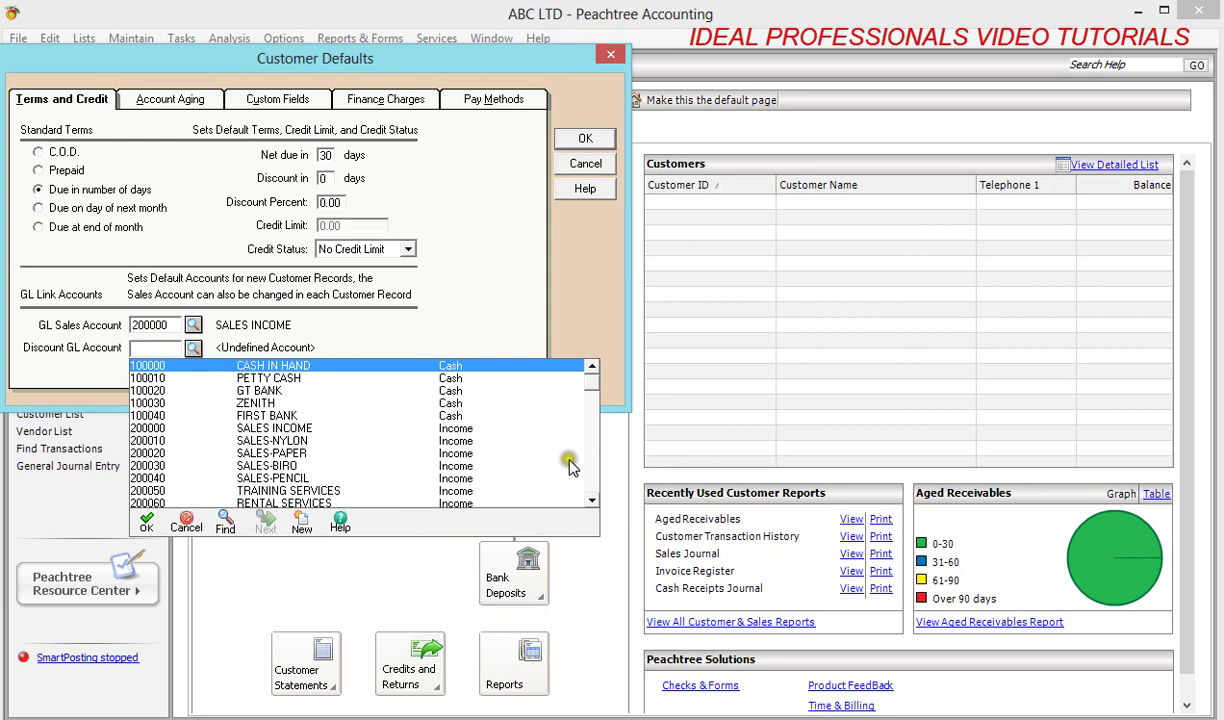
click(591, 501)
drag(592, 503, 592, 503)
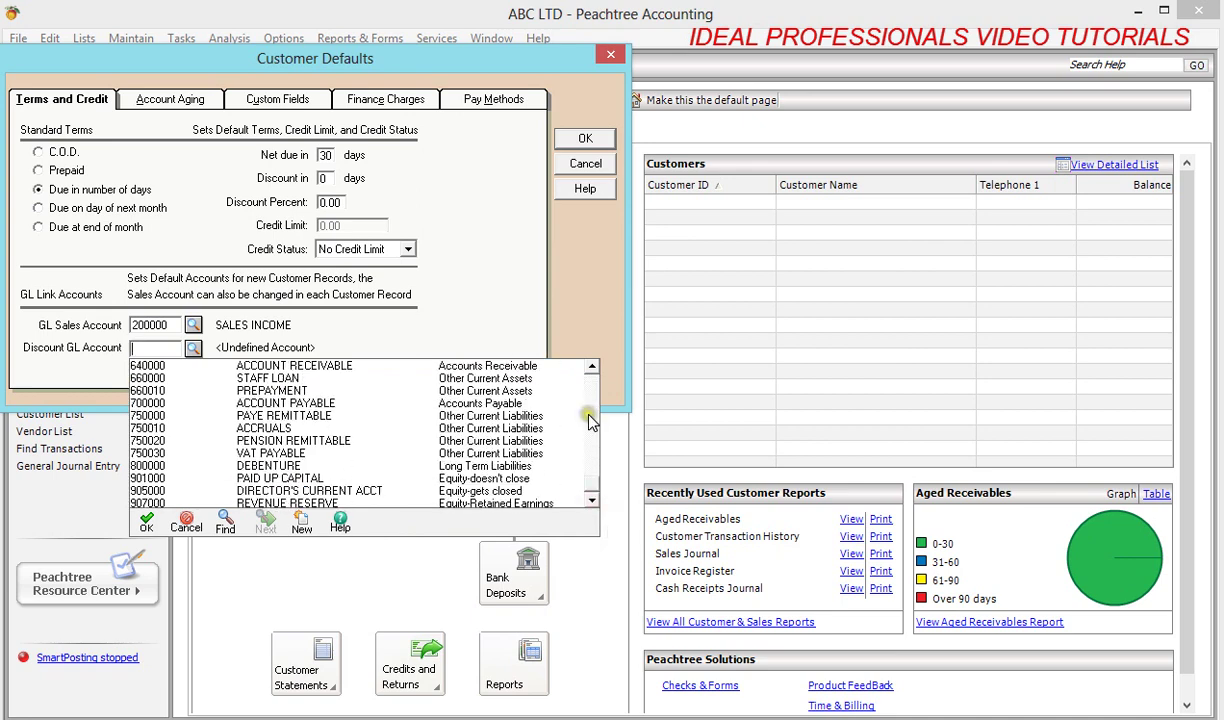
drag(590, 367, 590, 367)
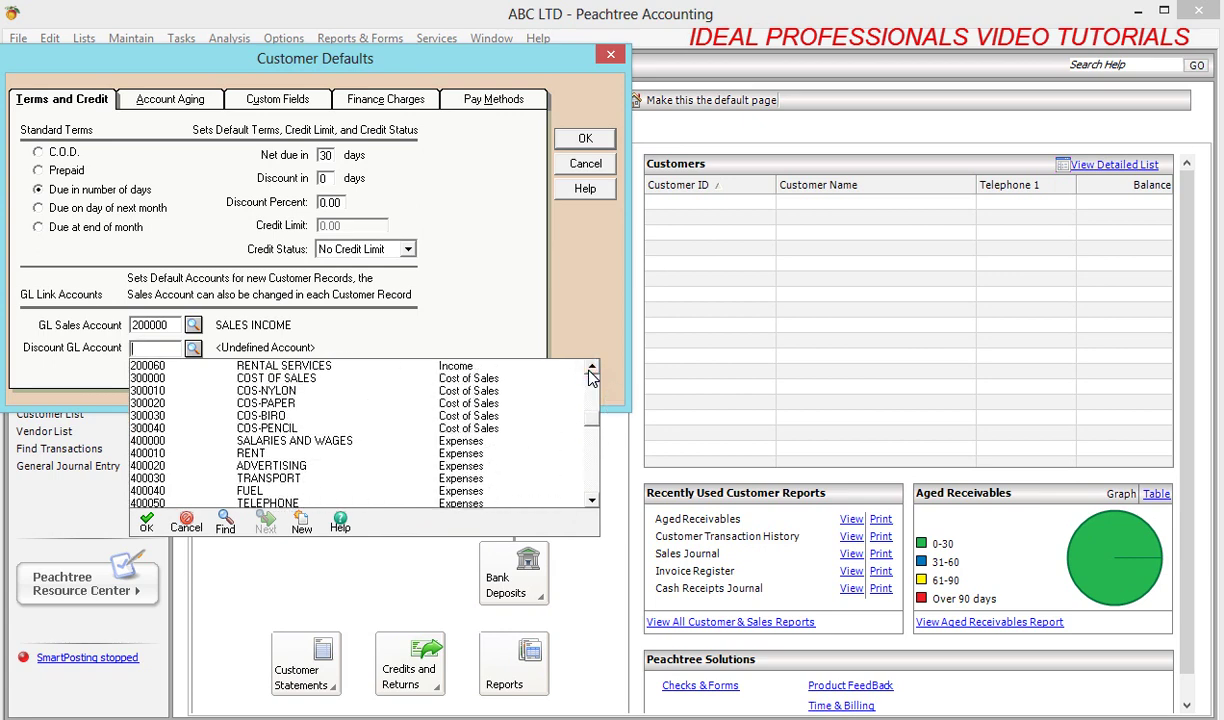
click(305, 527)
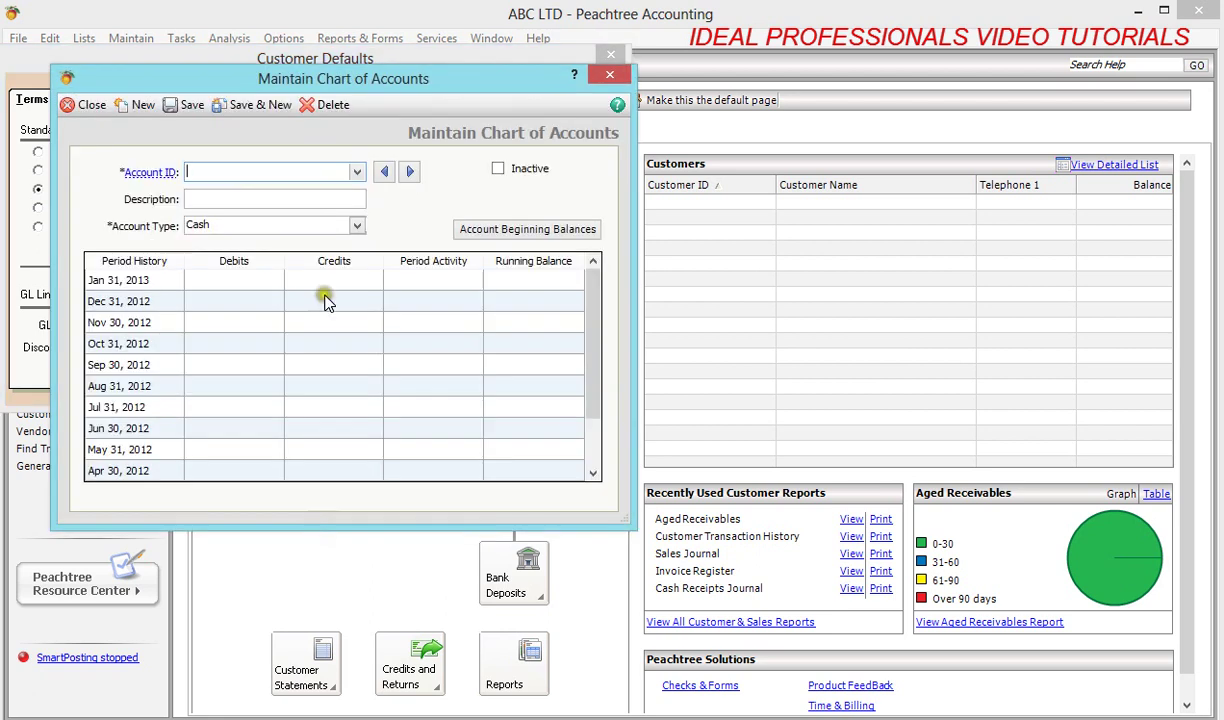
- Load the 400050 TELEPHONE expense account as the basis for the new account and change the account ID to 400060
click(357, 173)
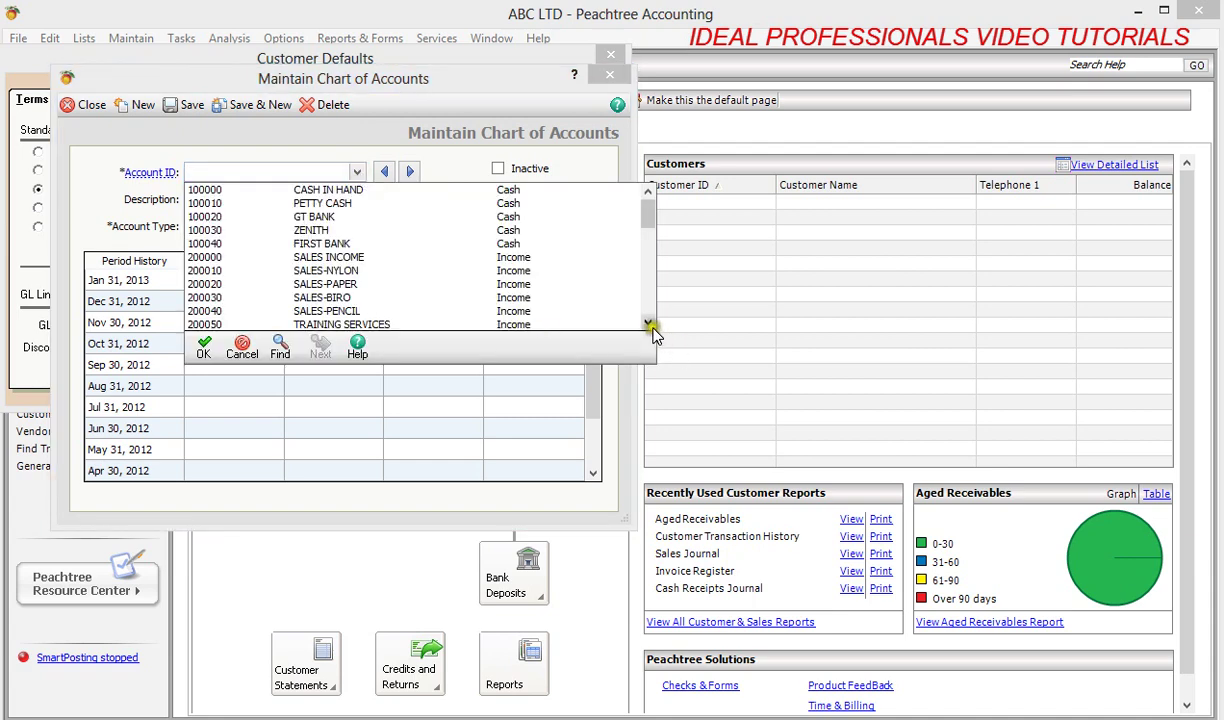
click(648, 325)
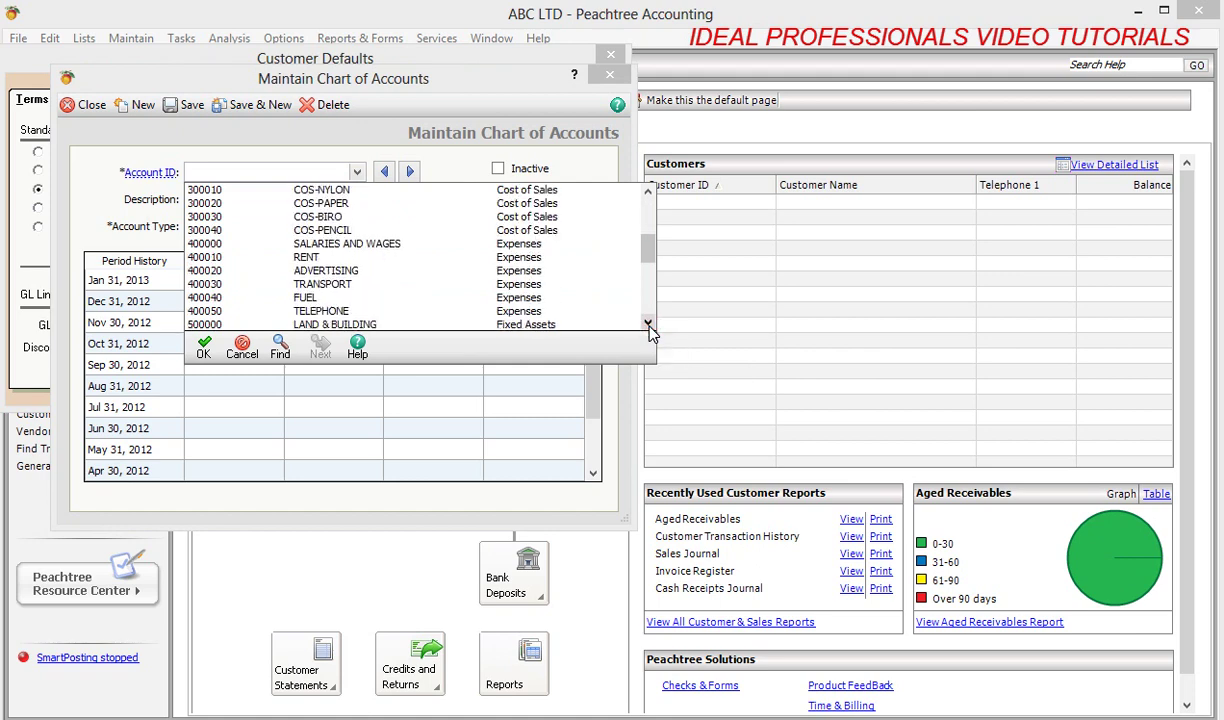
click(648, 325)
click(648, 325)
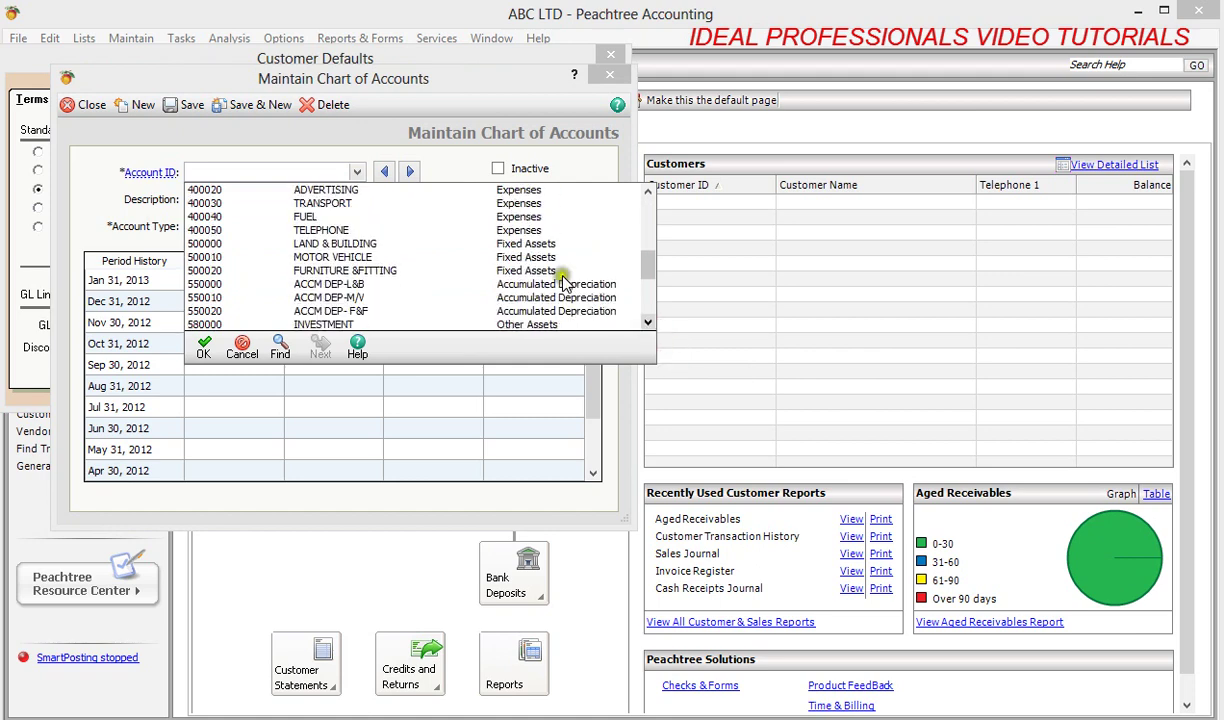
double_click(527, 232)
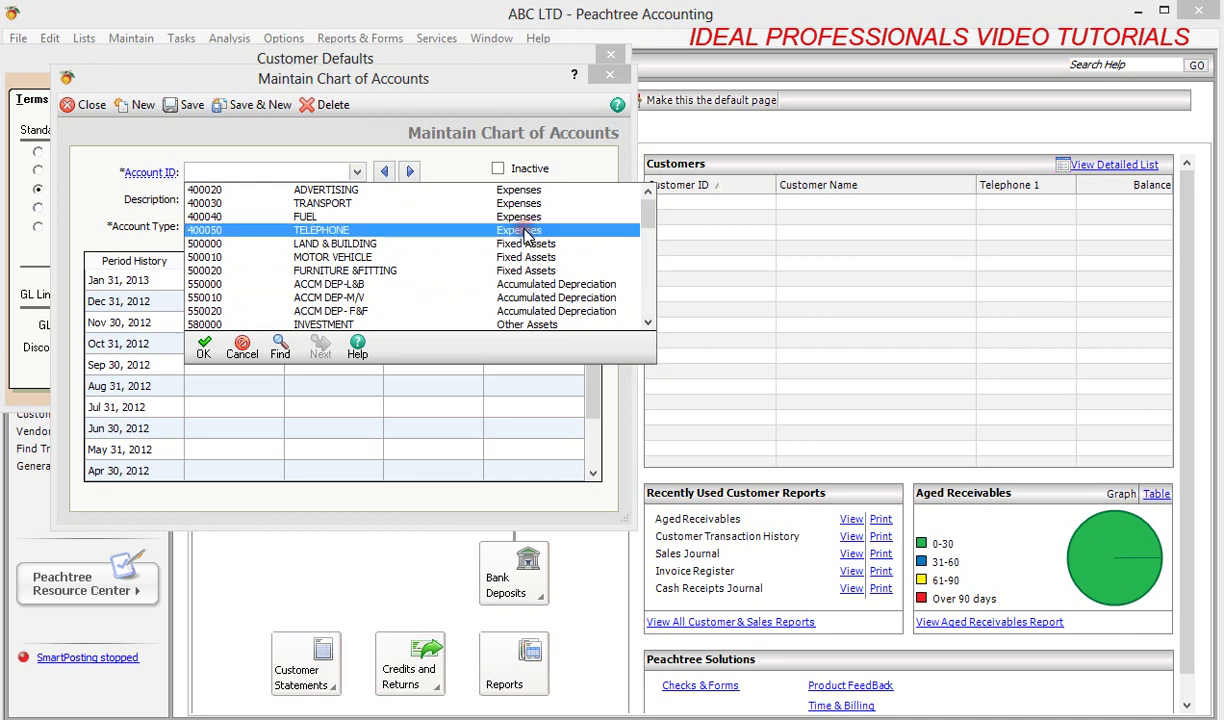
click(230, 171)
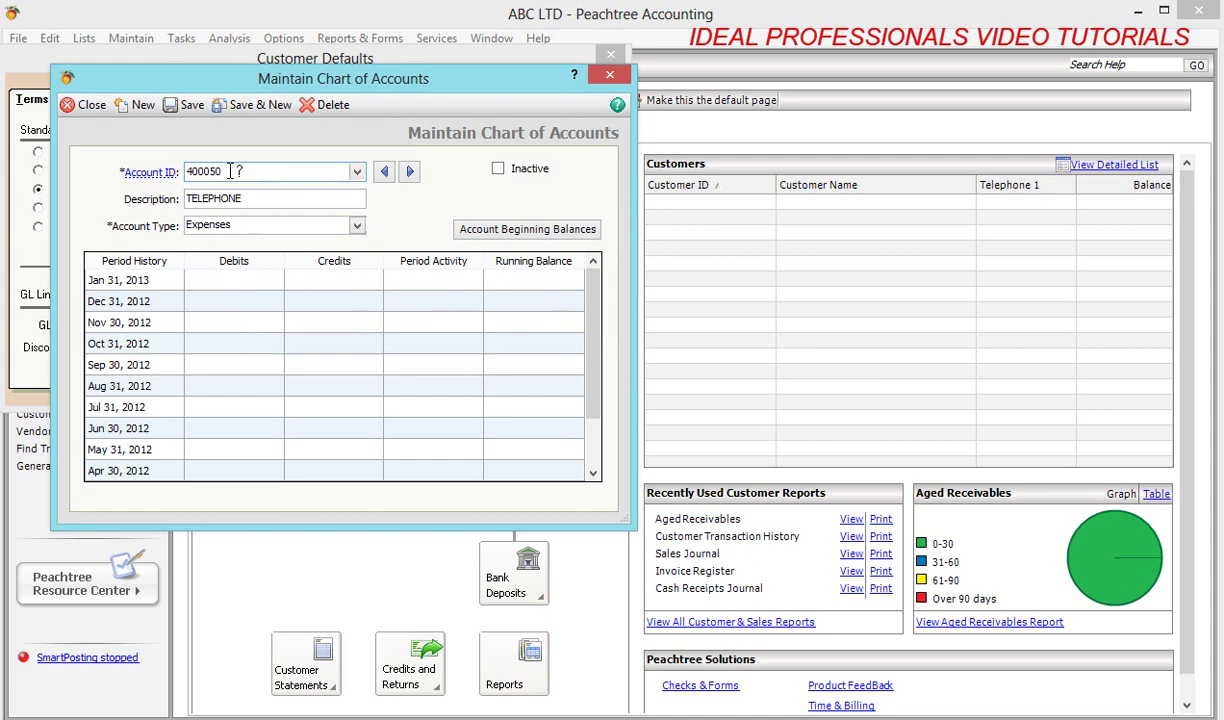
key(BackSpace)
key(BackSpace)
text(60)
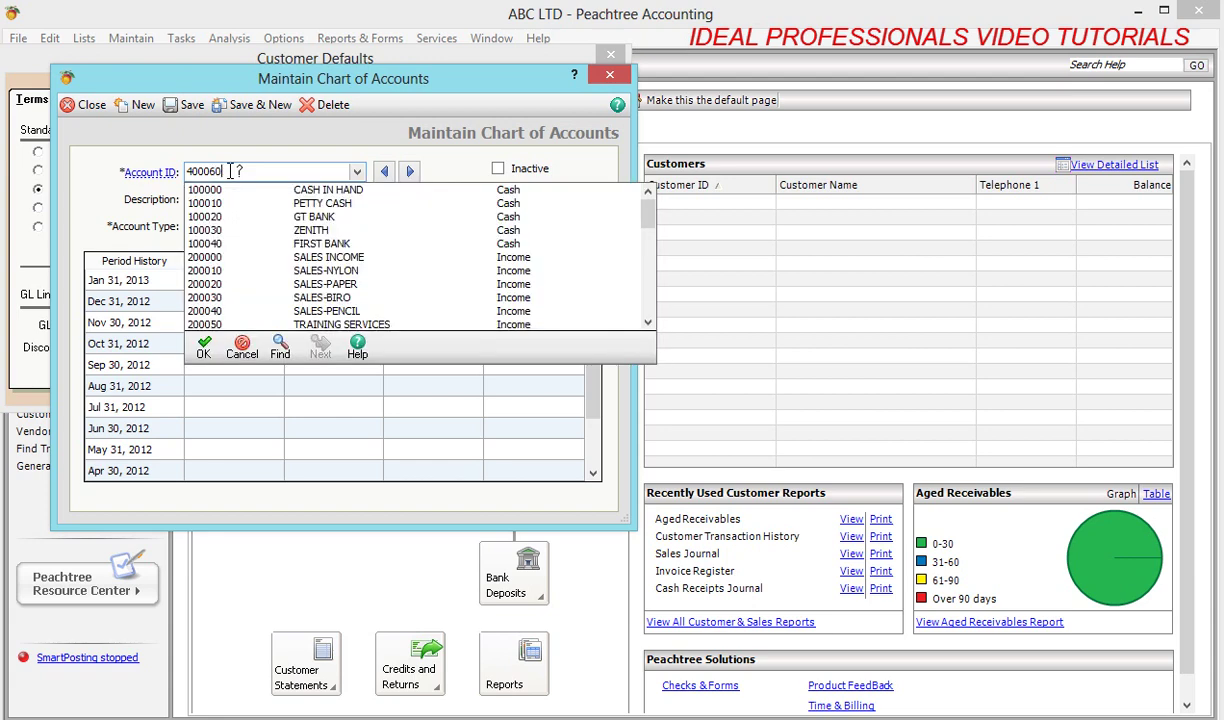
key(Tab)
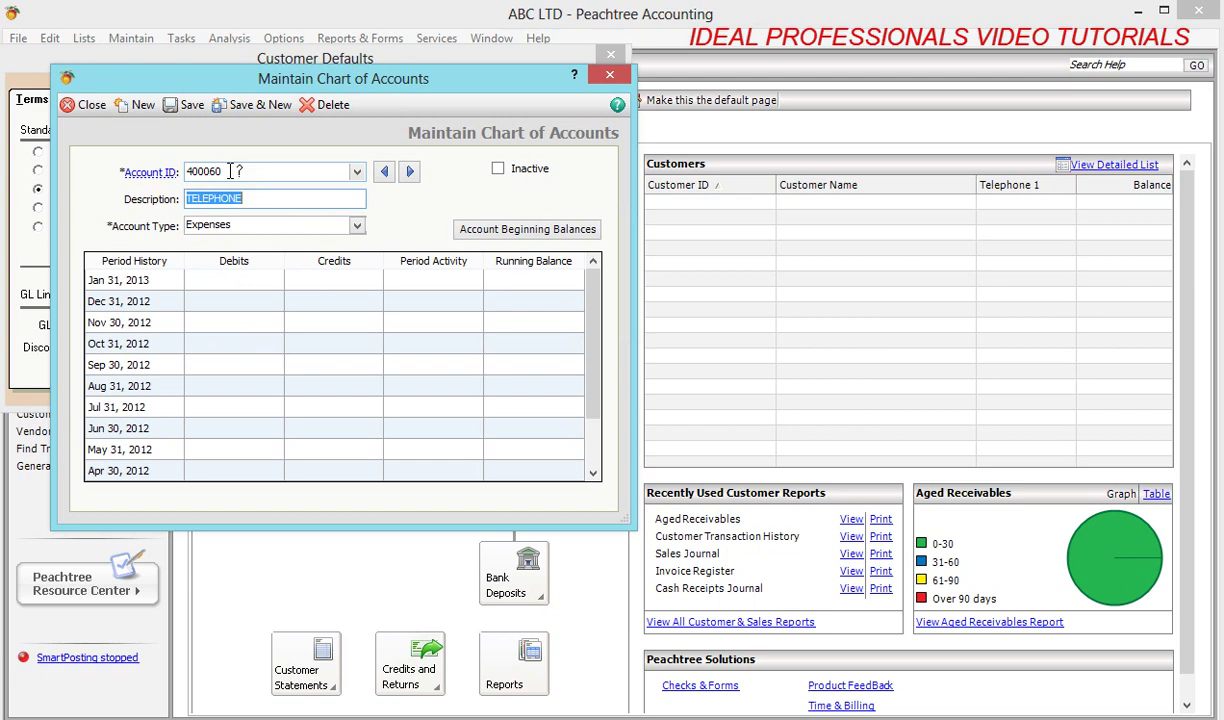
- Describe account 400060 as DISCOUNT ALLOWED, then save it and close the chart of accounts
key(BackSpace)
text(DISCOUNT ALL)
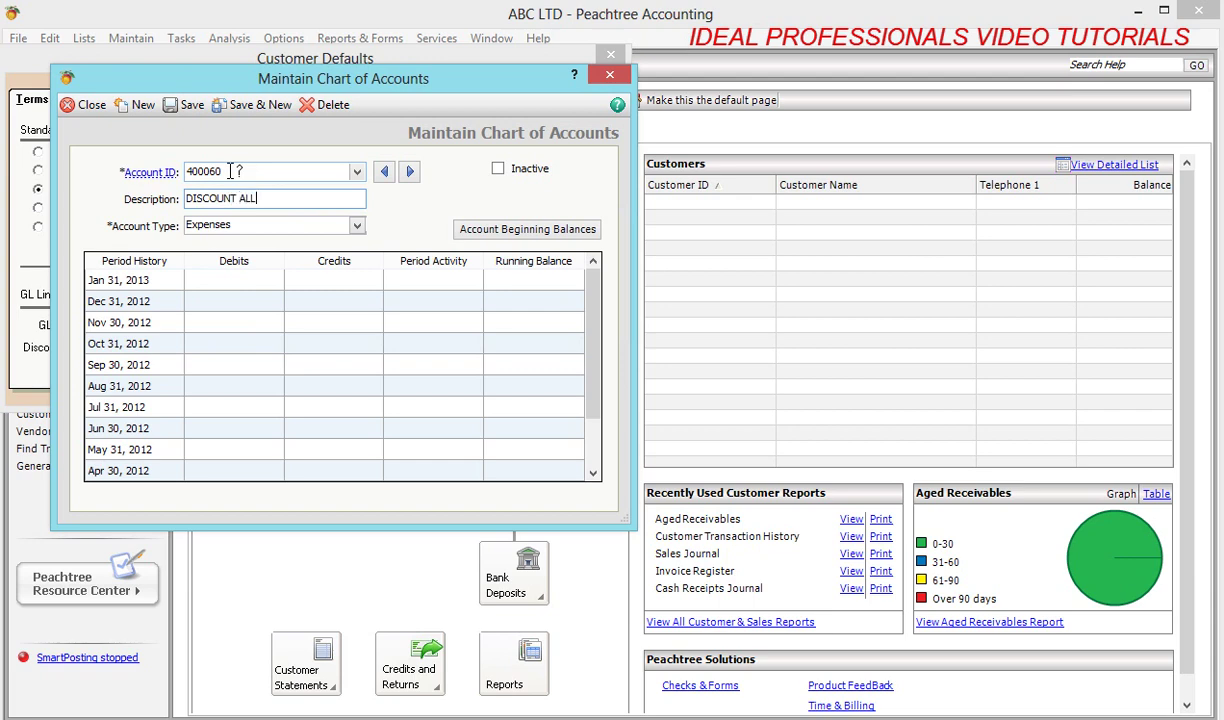
text(OWED)
click(186, 110)
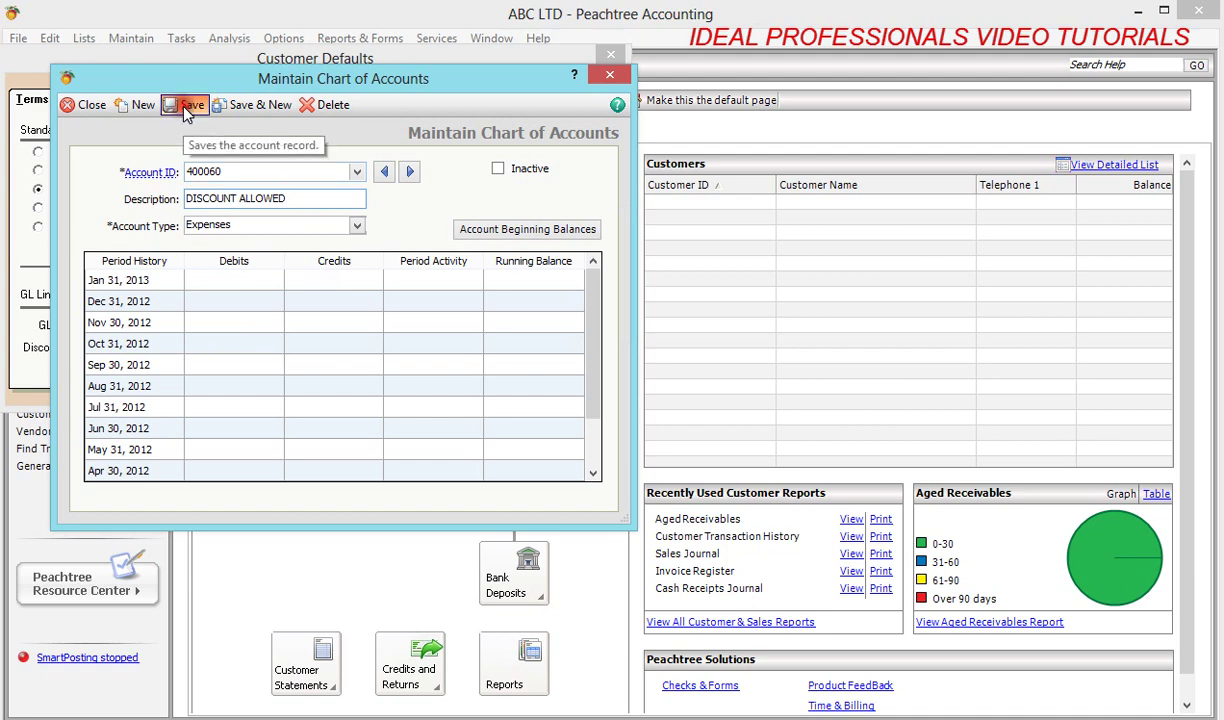
click(97, 108)
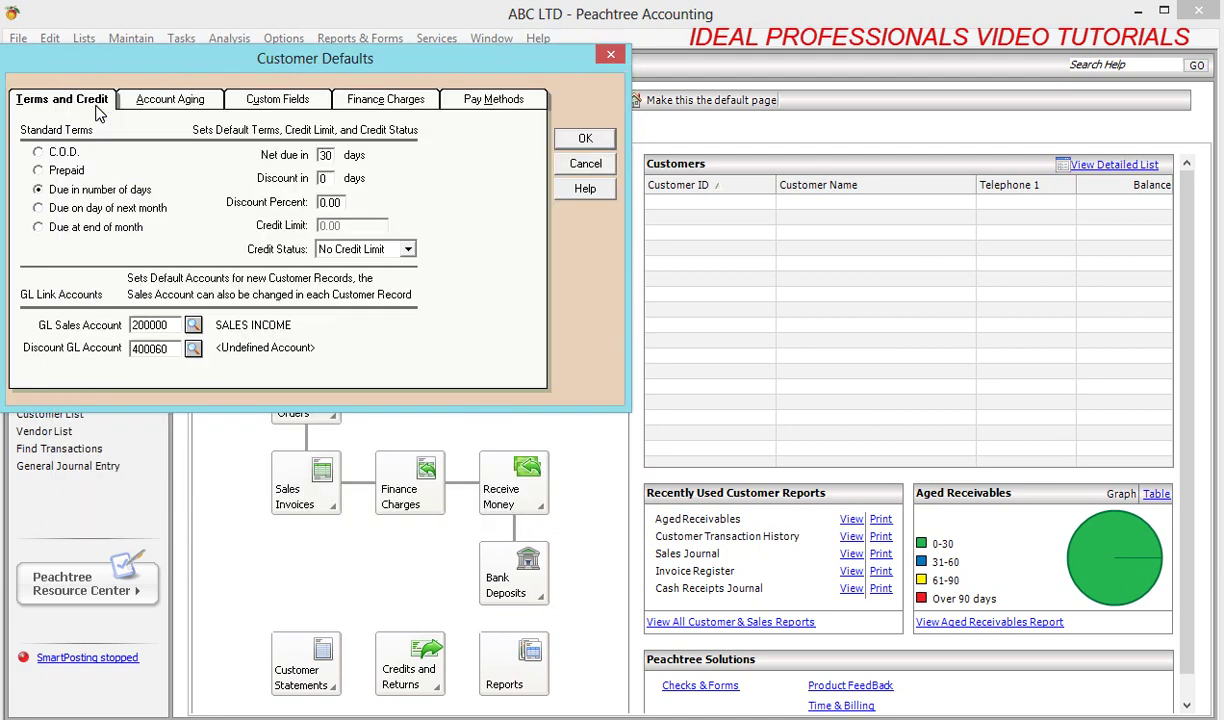
- Assign account 400060 as the Discount GL Account and accept the customer defaults
click(194, 349)
click(195, 349)
click(246, 368)
click(583, 141)
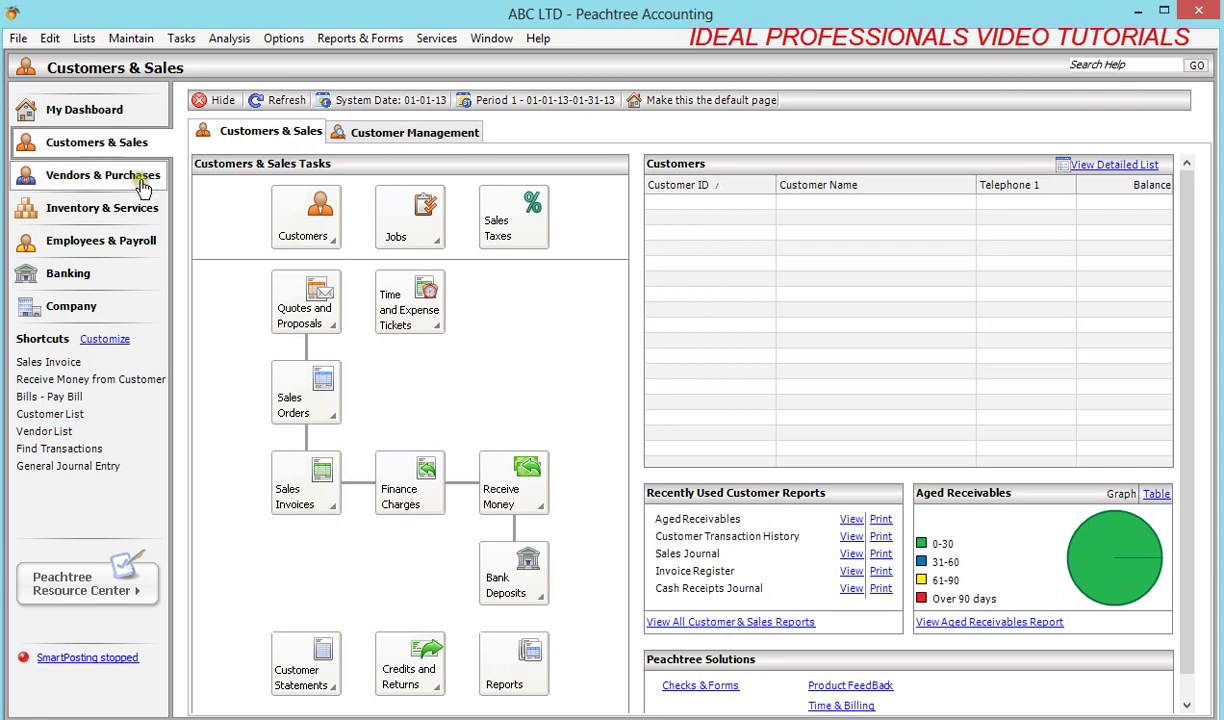
click(103, 175)
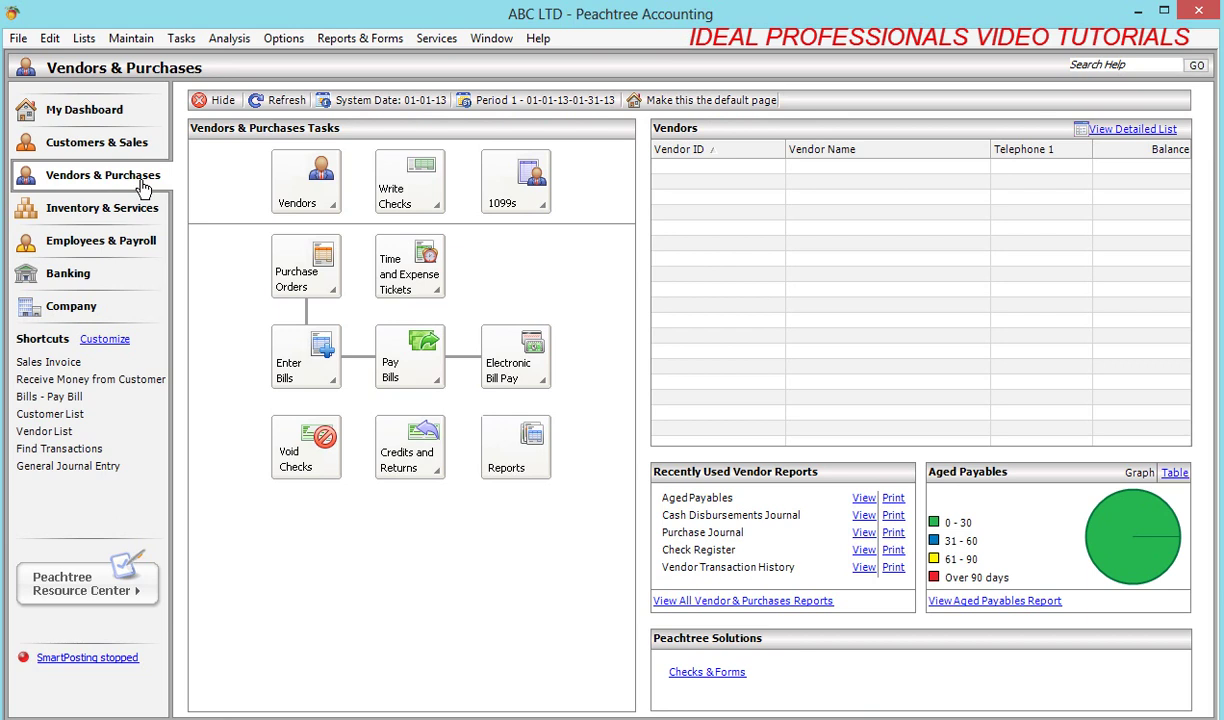
click(322, 203)
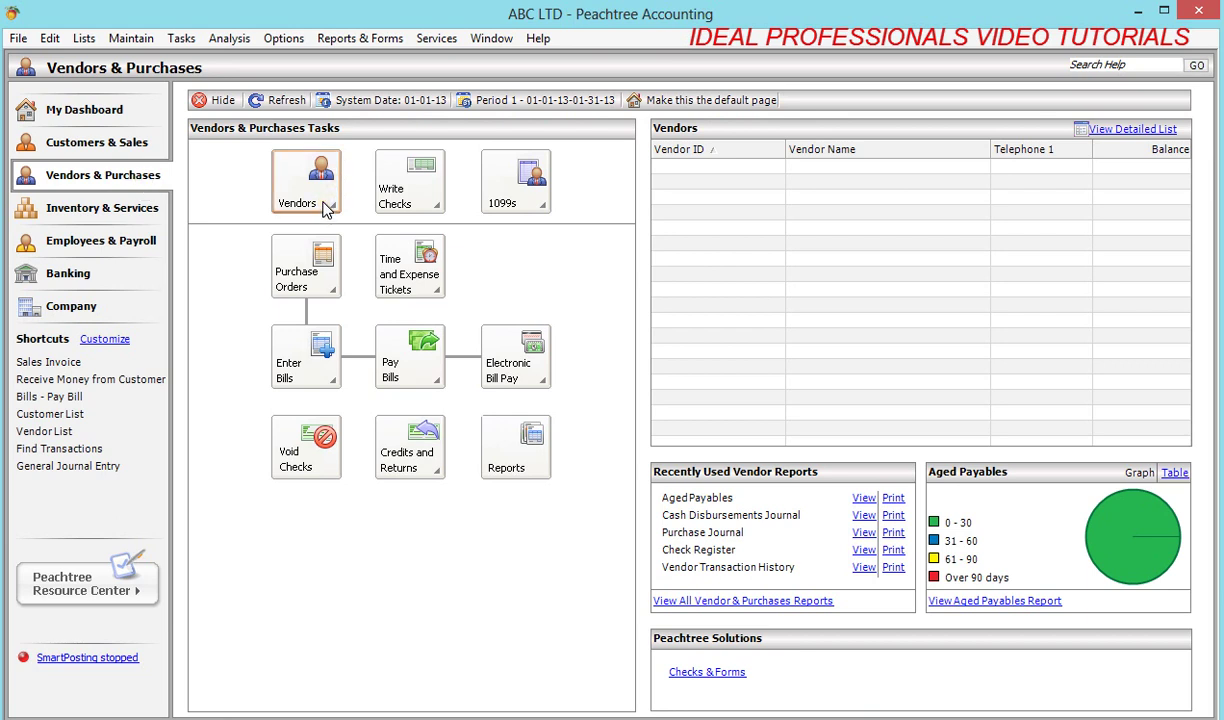
click(322, 205)
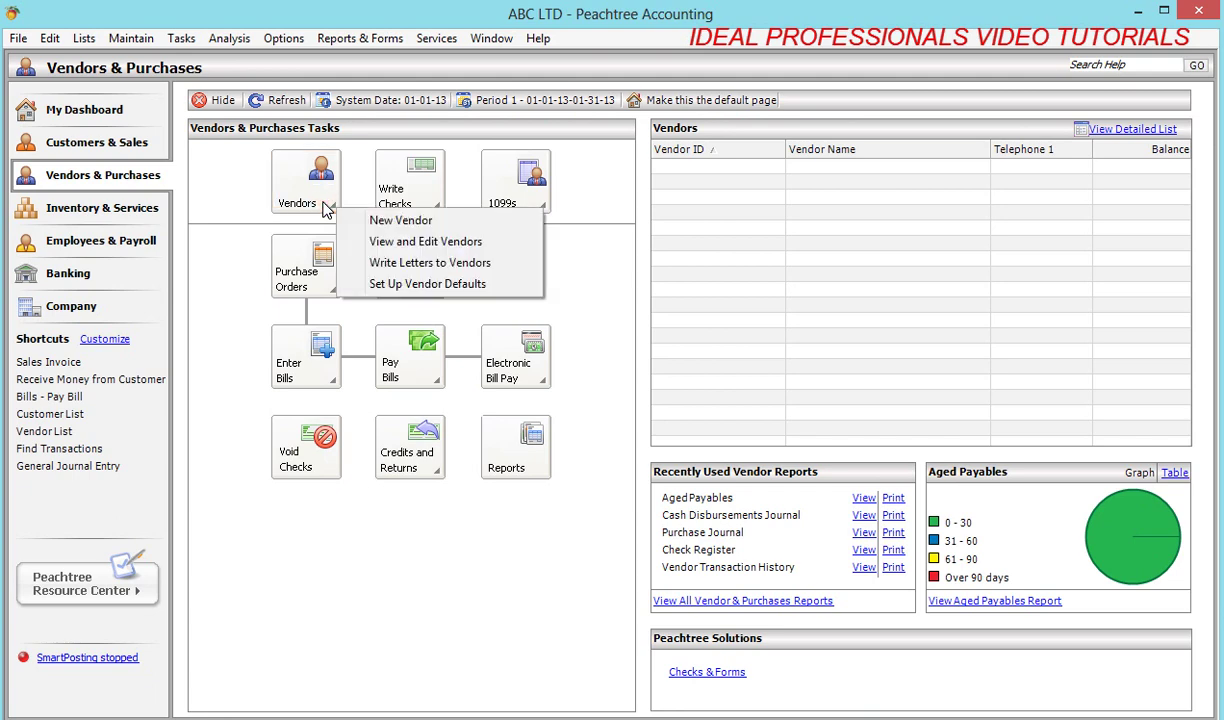
click(381, 284)
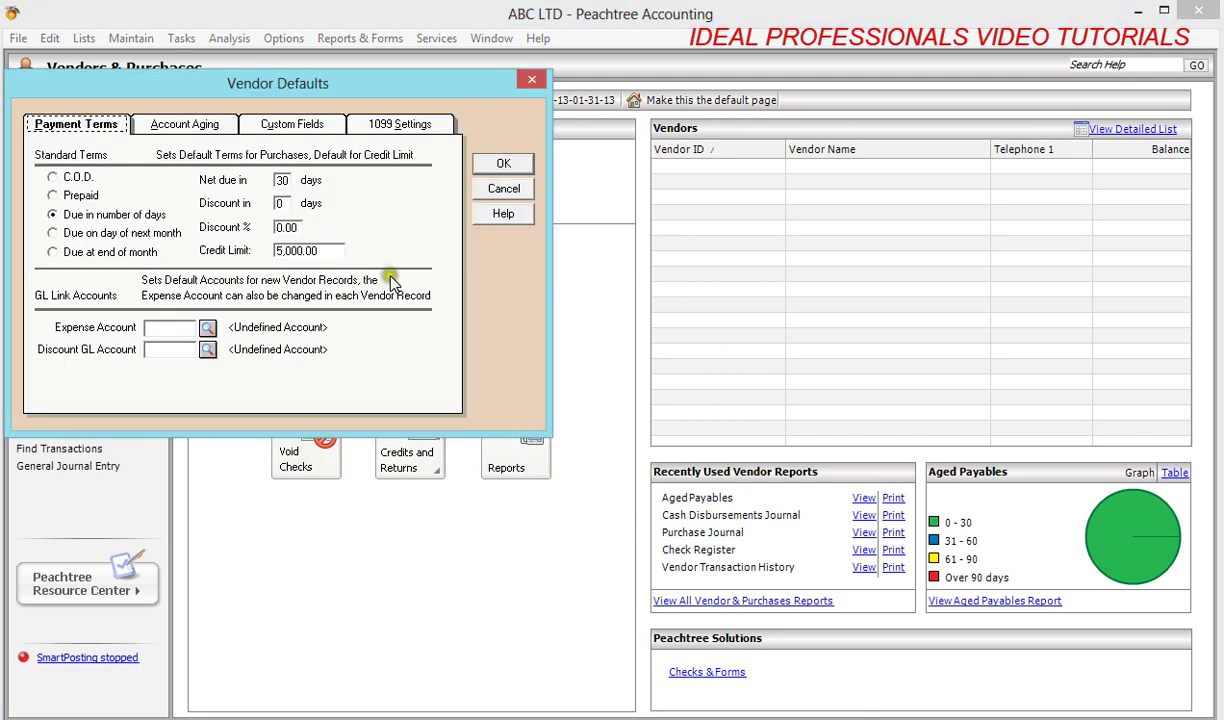
click(525, 192)
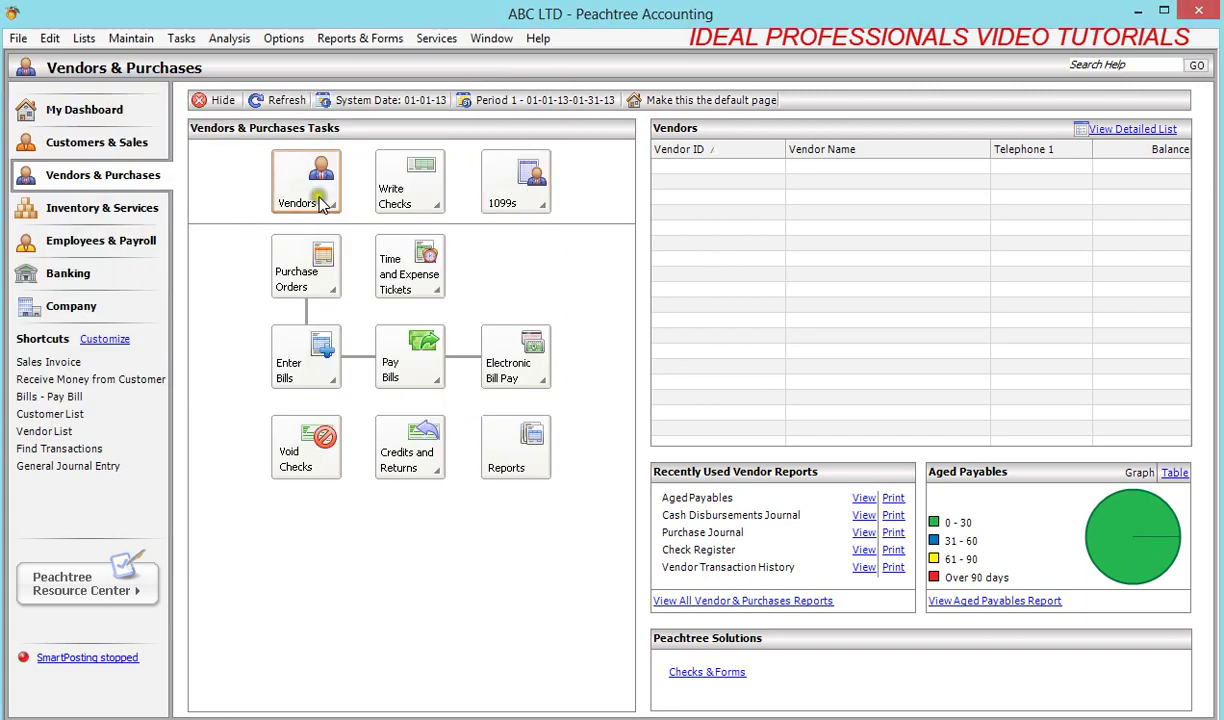
click(138, 37)
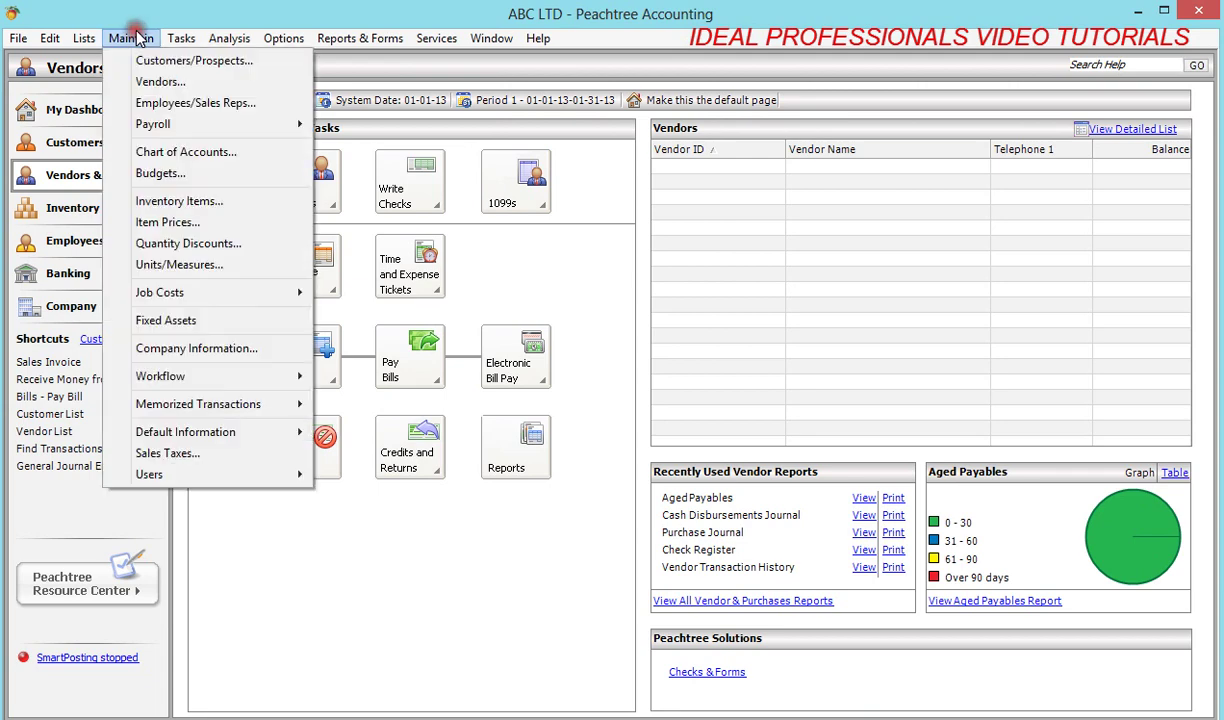
click(163, 440)
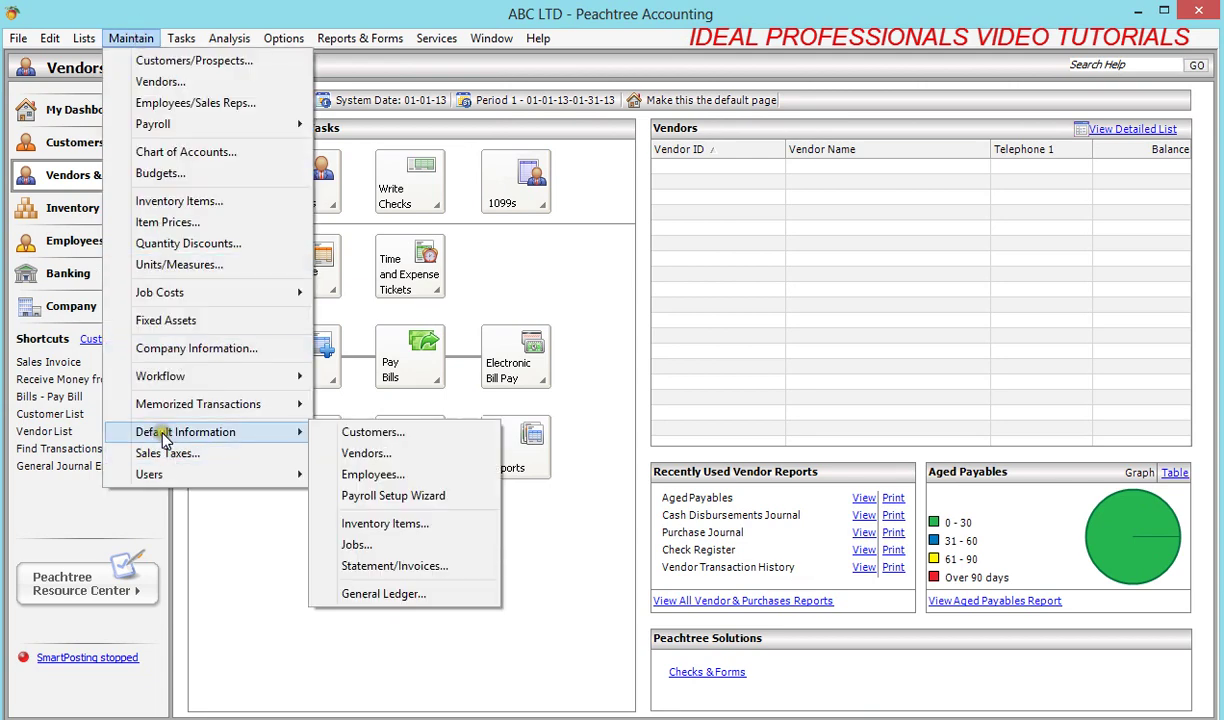
click(351, 455)
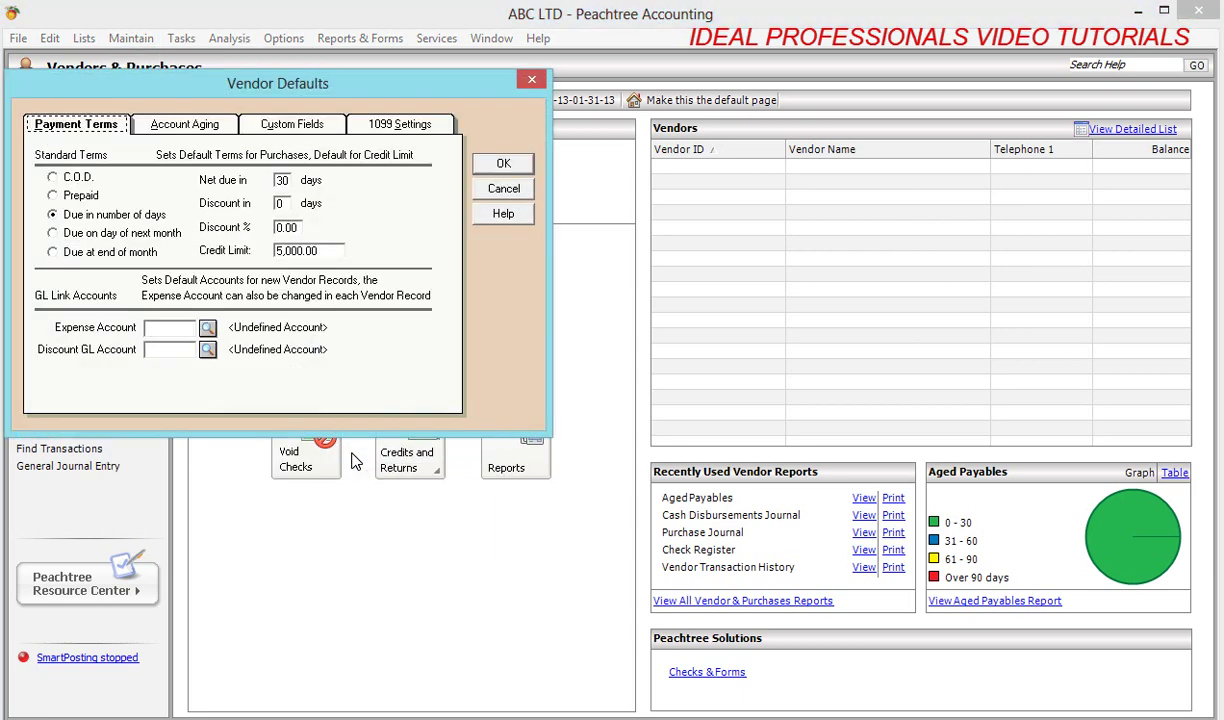
click(504, 189)
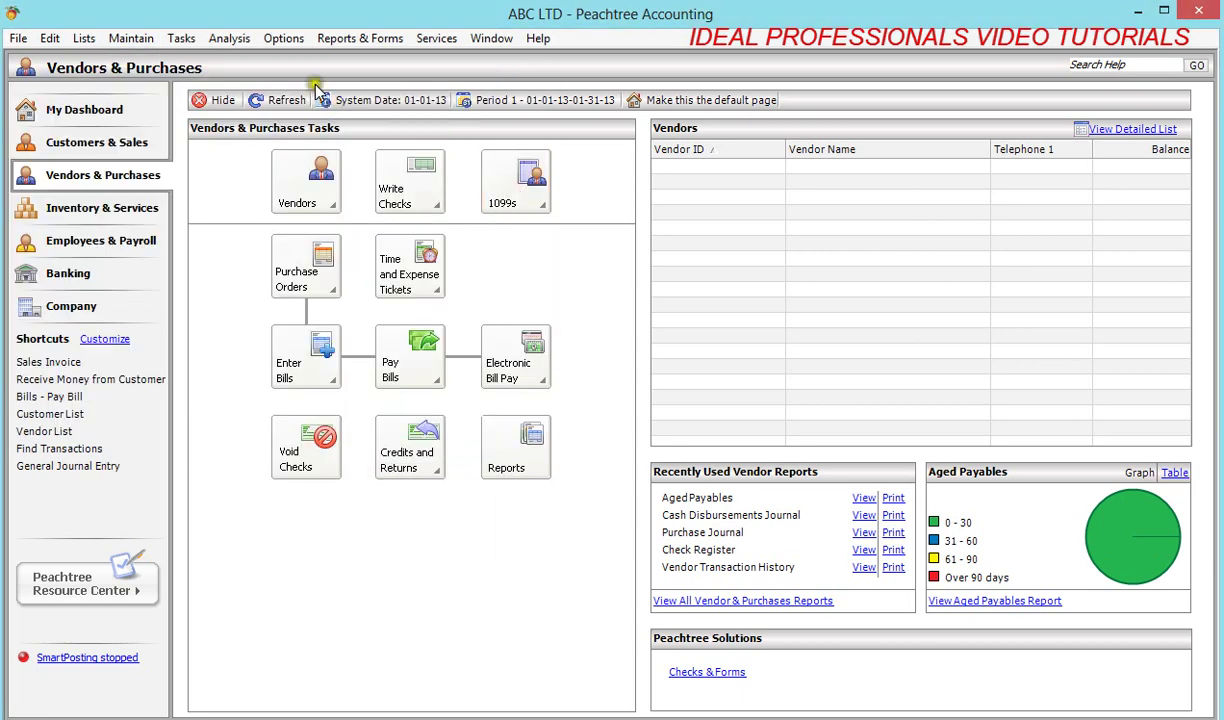
- Open the vendor defaults and set the Expense Account to 300000 COST OF SALES
click(284, 38)
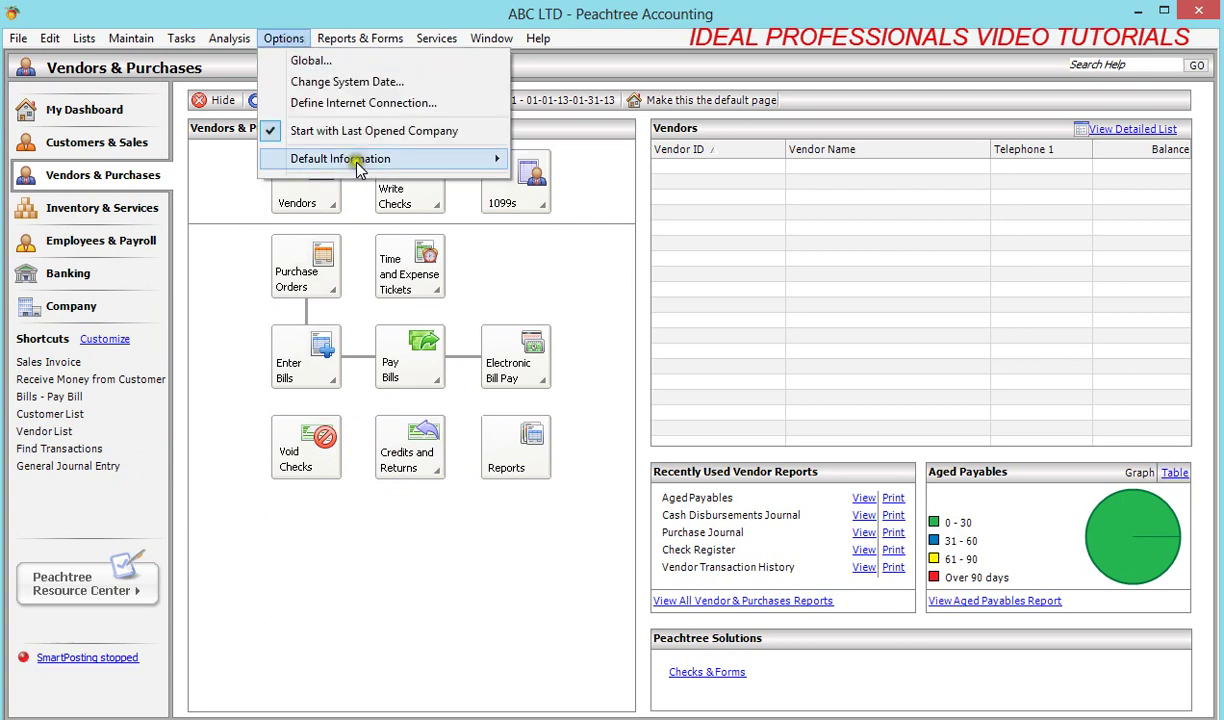
mouse_move(366, 167)
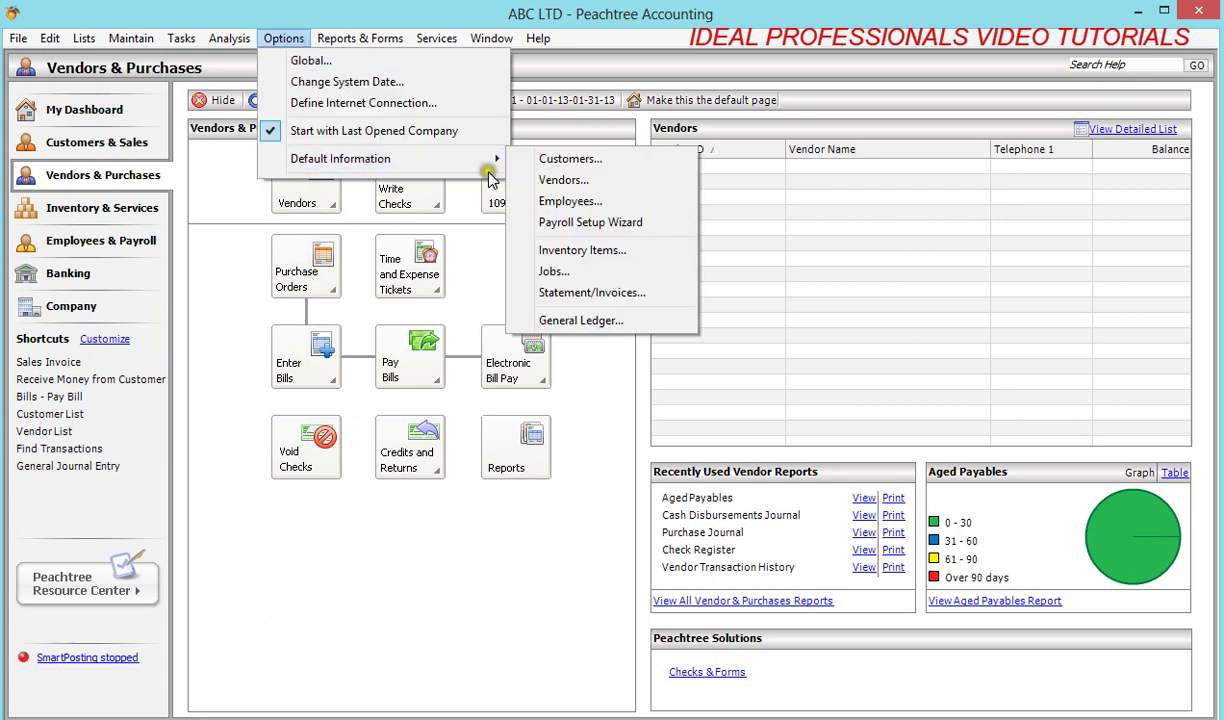
click(524, 182)
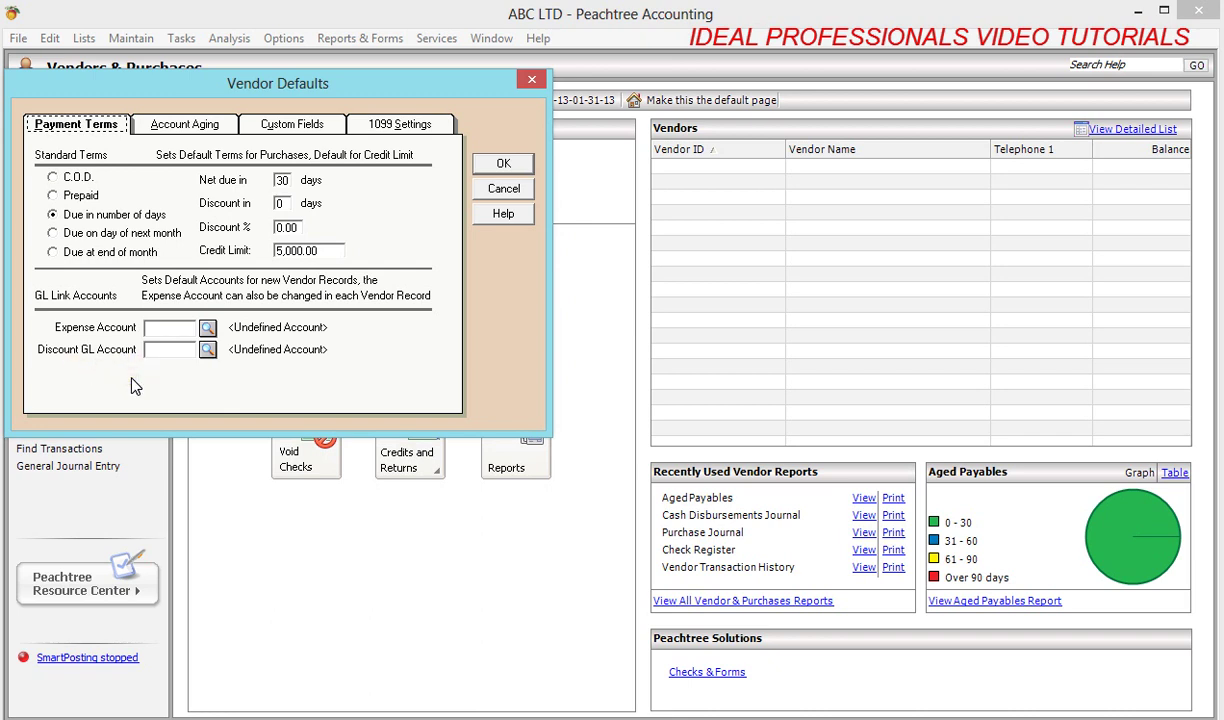
click(207, 328)
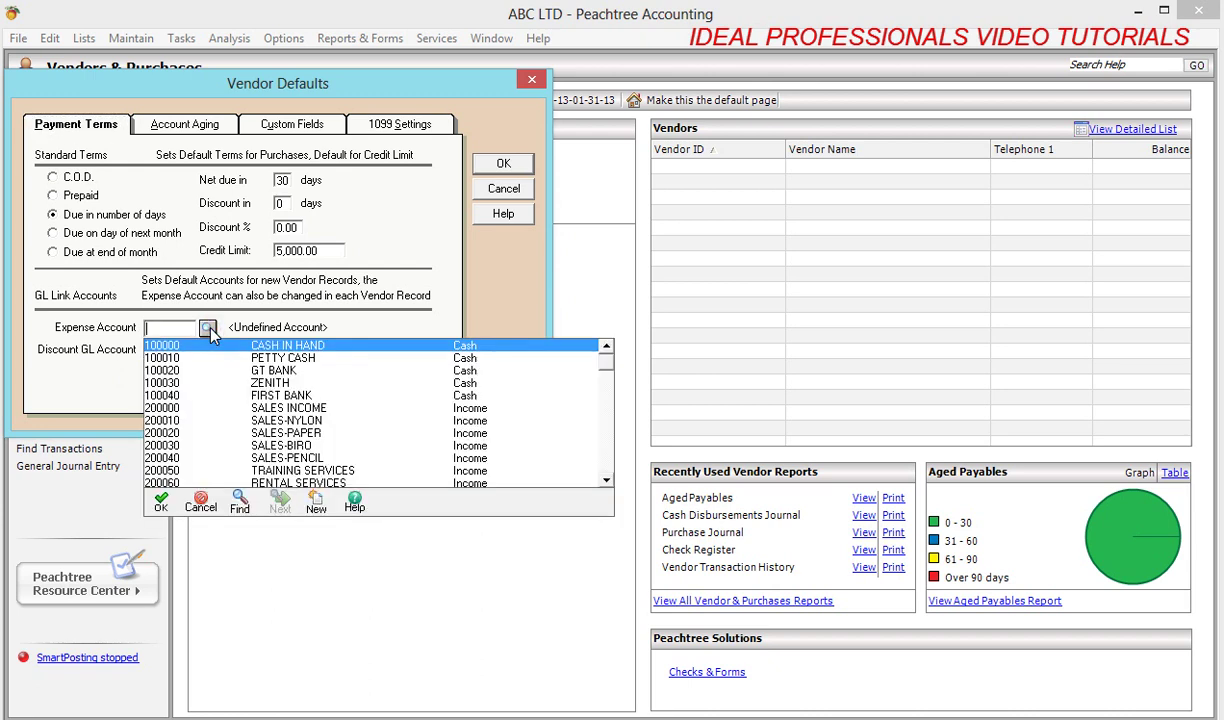
text(300000)
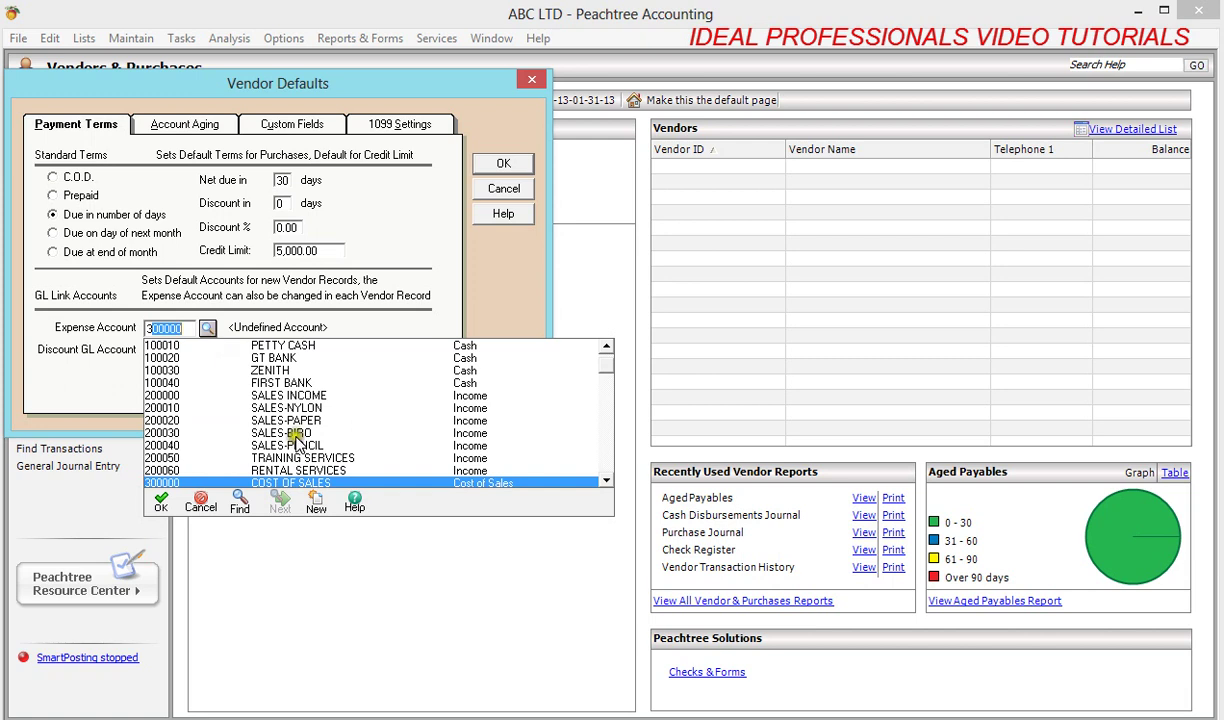
click(288, 483)
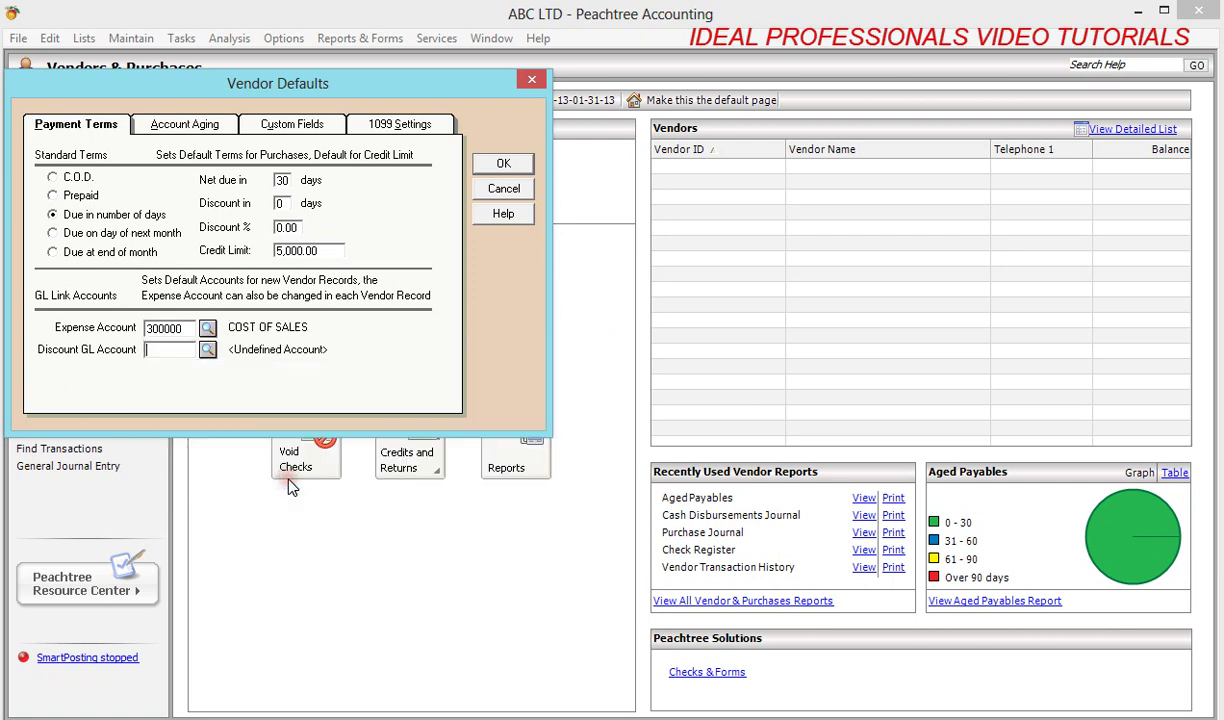
- Start a new account from the Discount GL Account lookup and load the 200060 RENTAL SERVICES income account as its basis
click(208, 350)
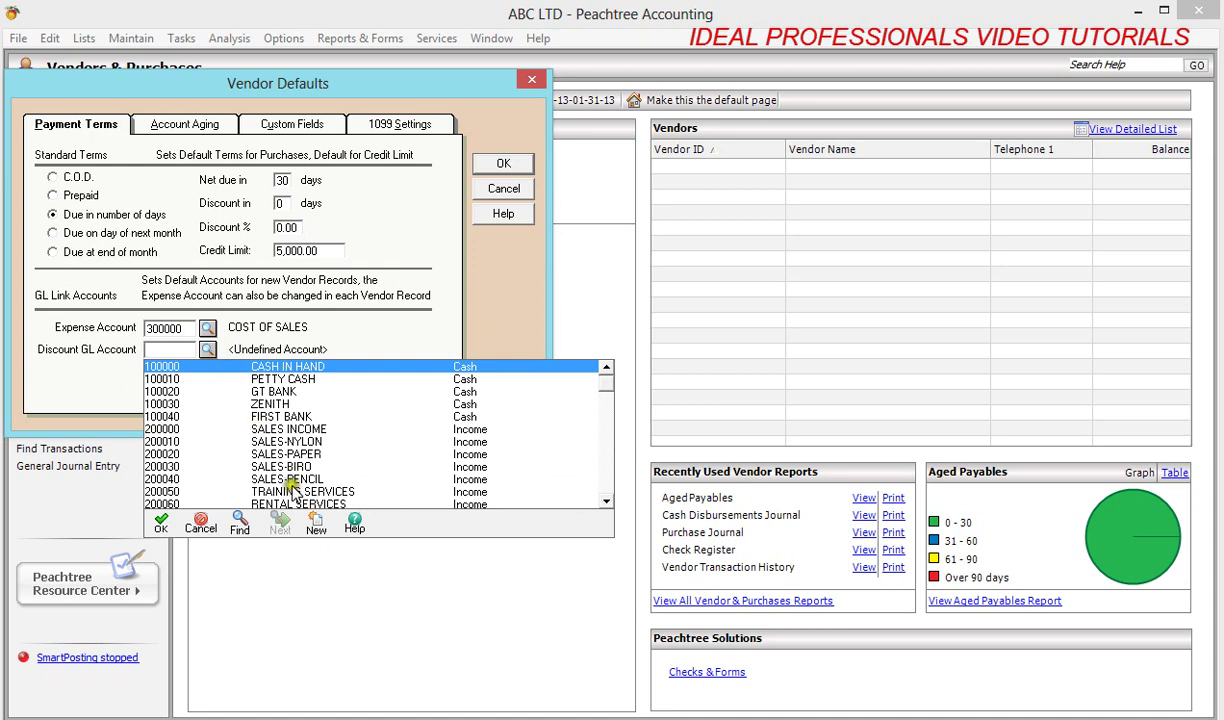
click(315, 527)
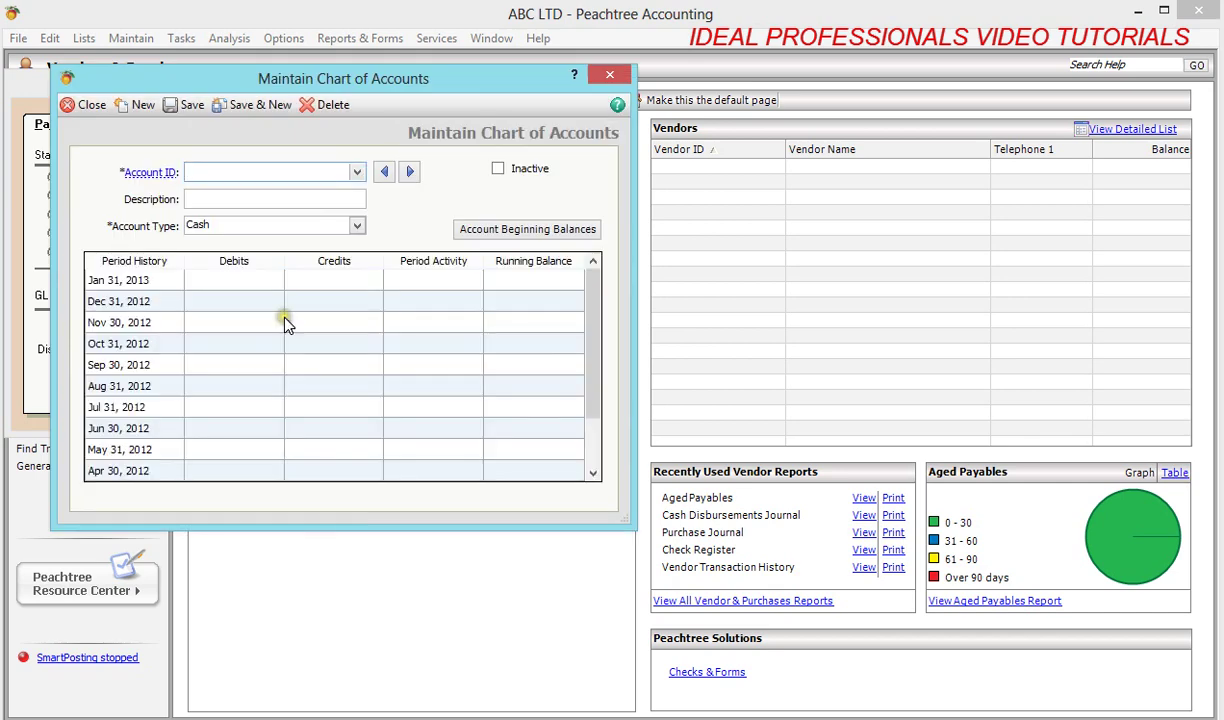
click(358, 174)
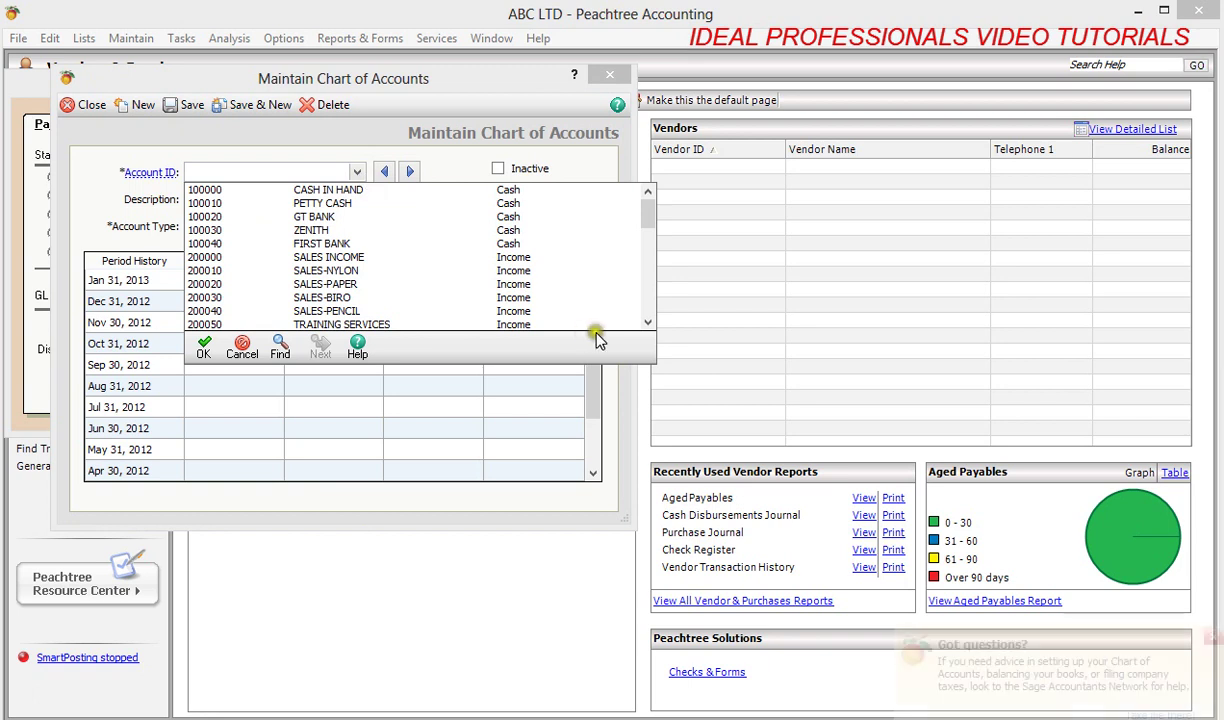
click(648, 323)
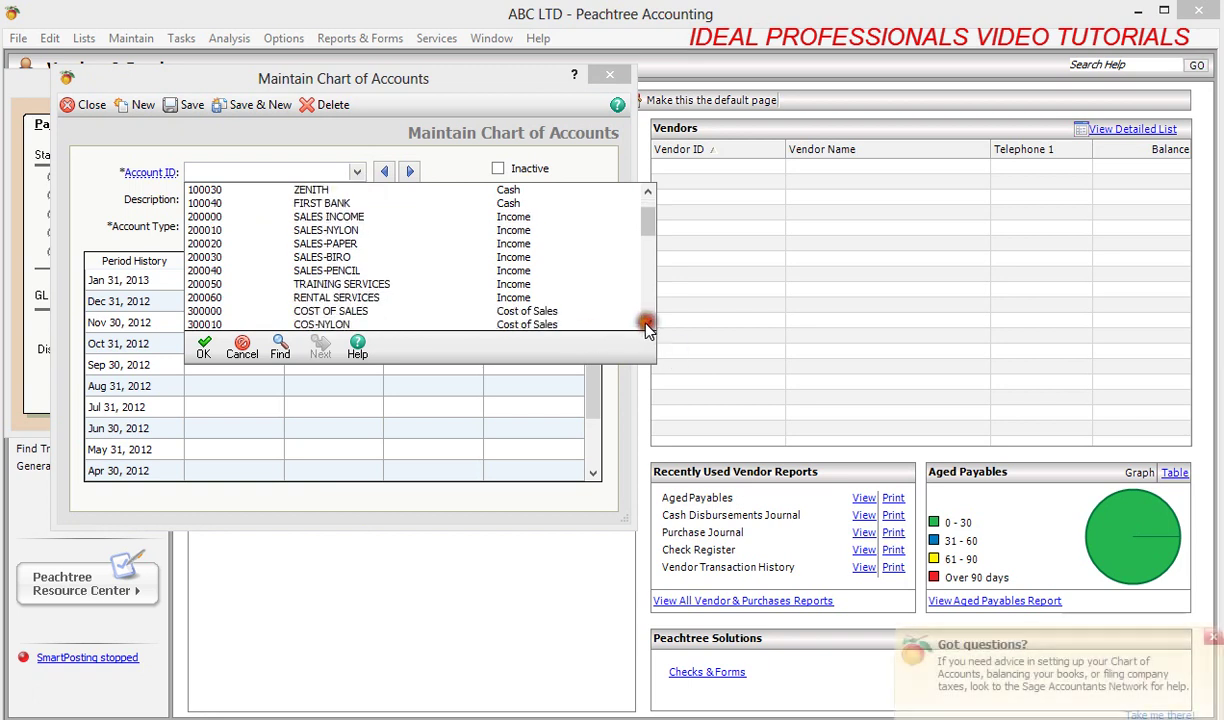
double_click(517, 301)
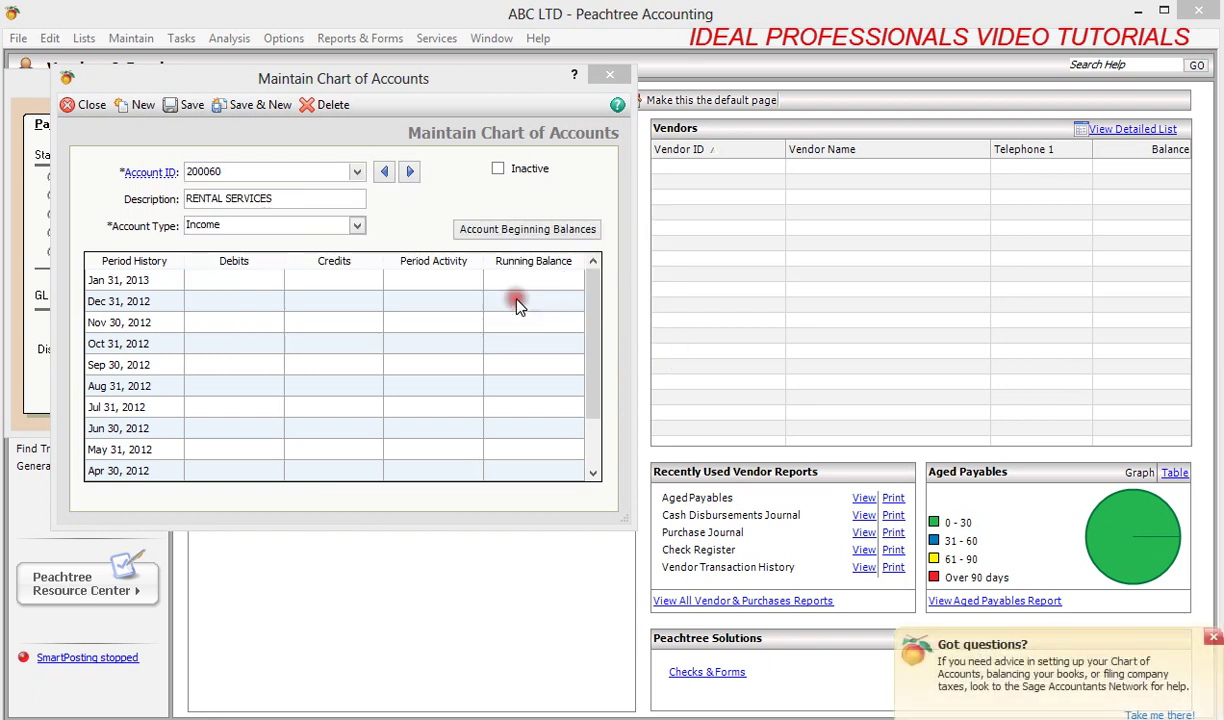
- Change the loaded account's ID to 200070 and its description to DISCOUNT RECEIVED, and save the new account
click(230, 168)
key(BackSpace)
key(BackSpace)
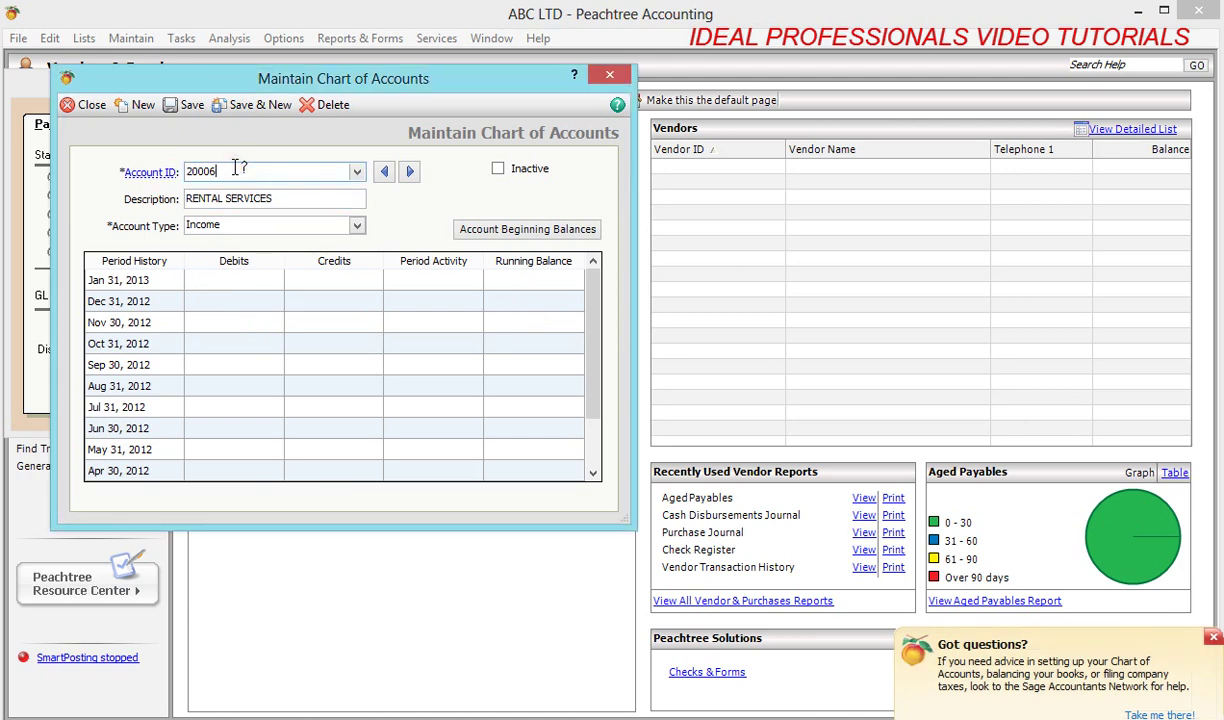
text(70)
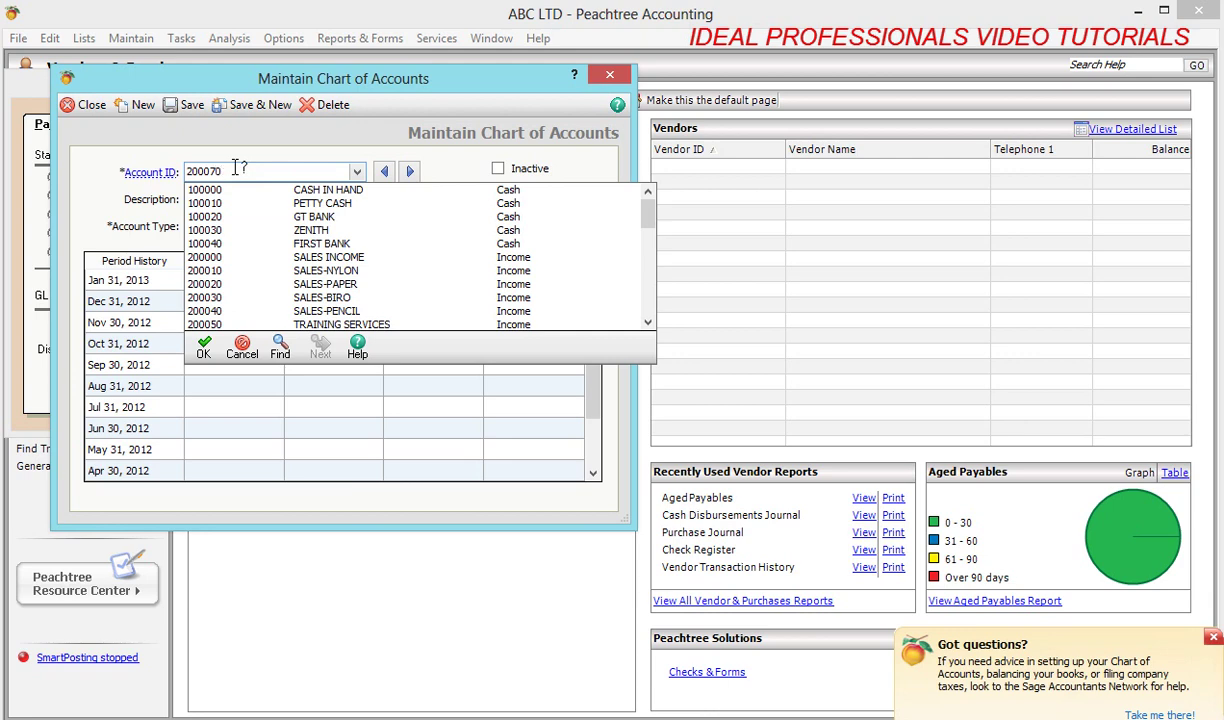
key(Tab)
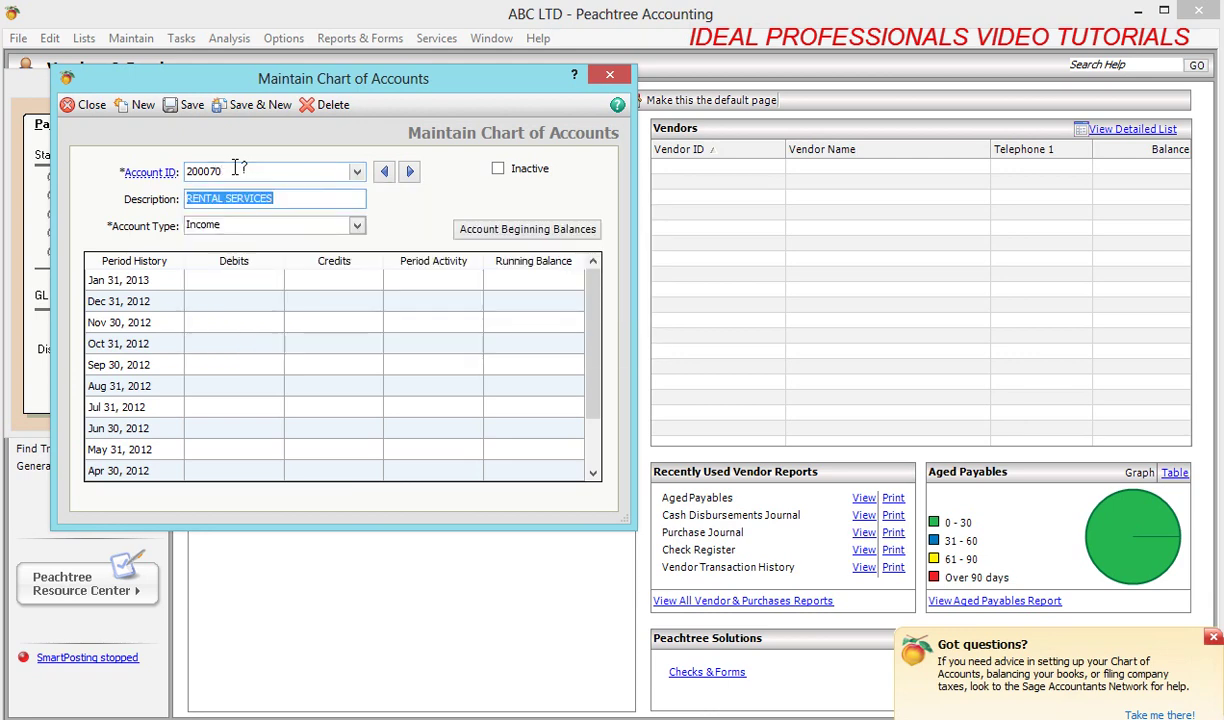
text(DISCOUNT F)
key(BackSpace)
text(RECEIVED)
click(183, 113)
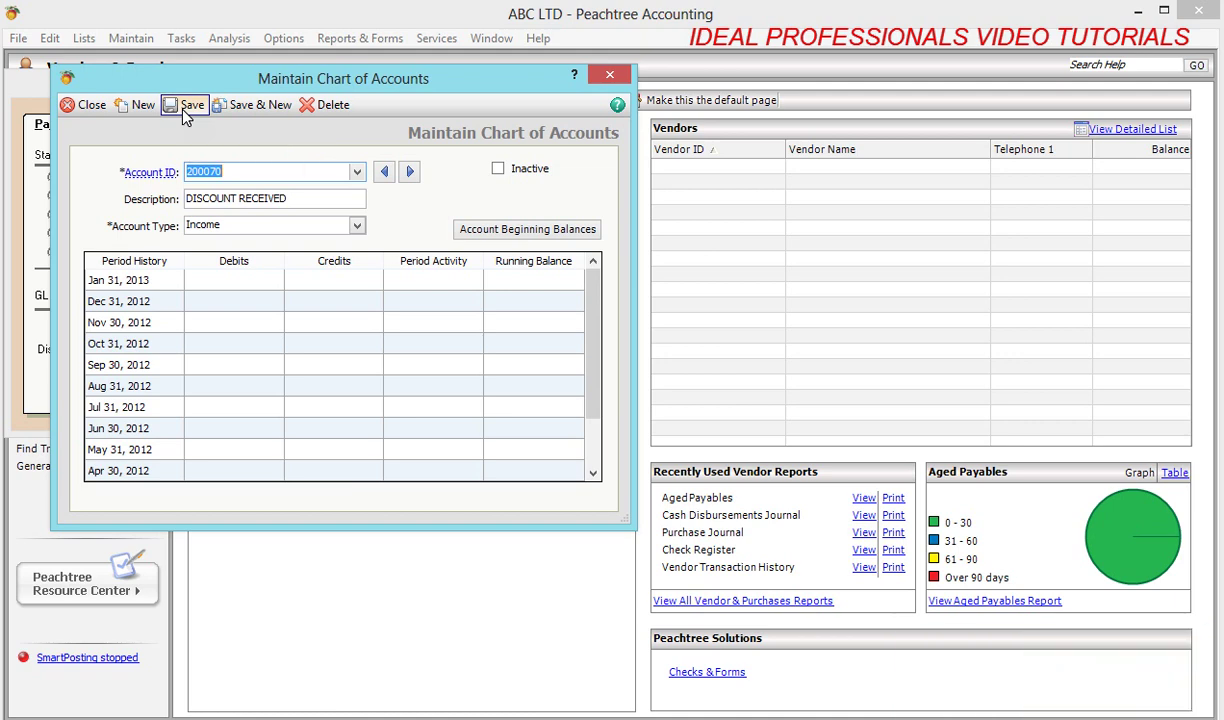
- Close the chart of accounts, assign account 200070 as the vendors' Discount GL Account and accept the vendor defaults
click(90, 106)
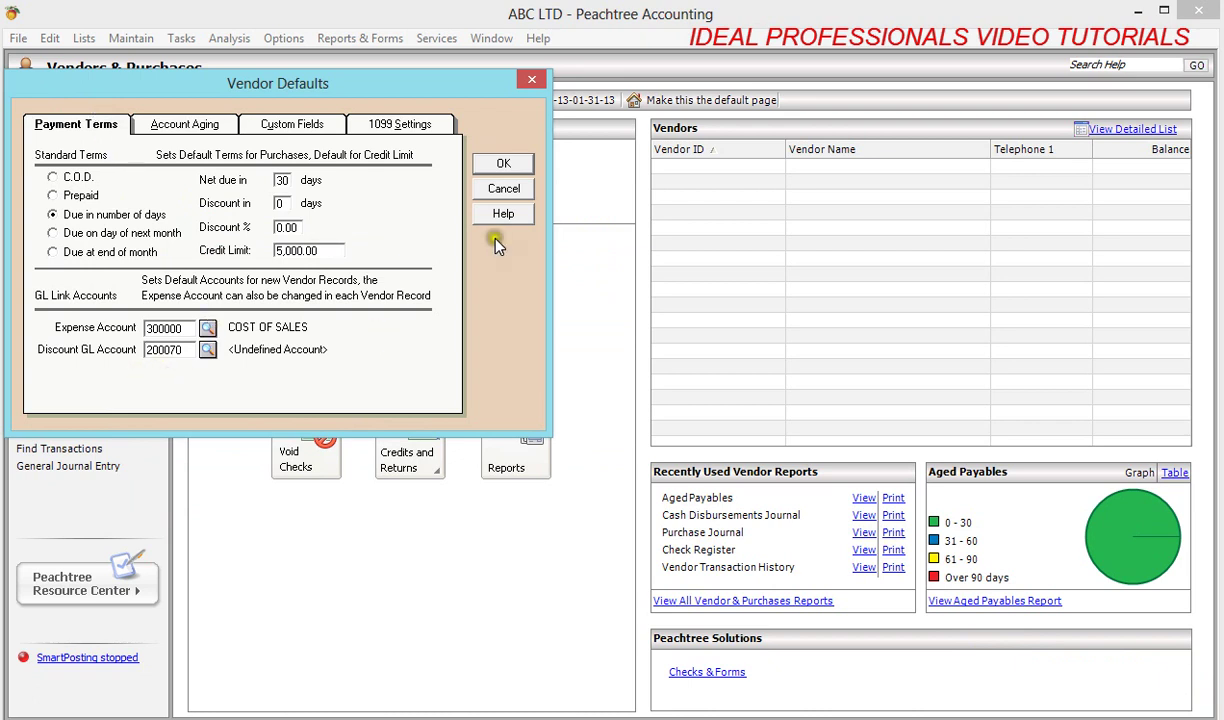
click(502, 164)
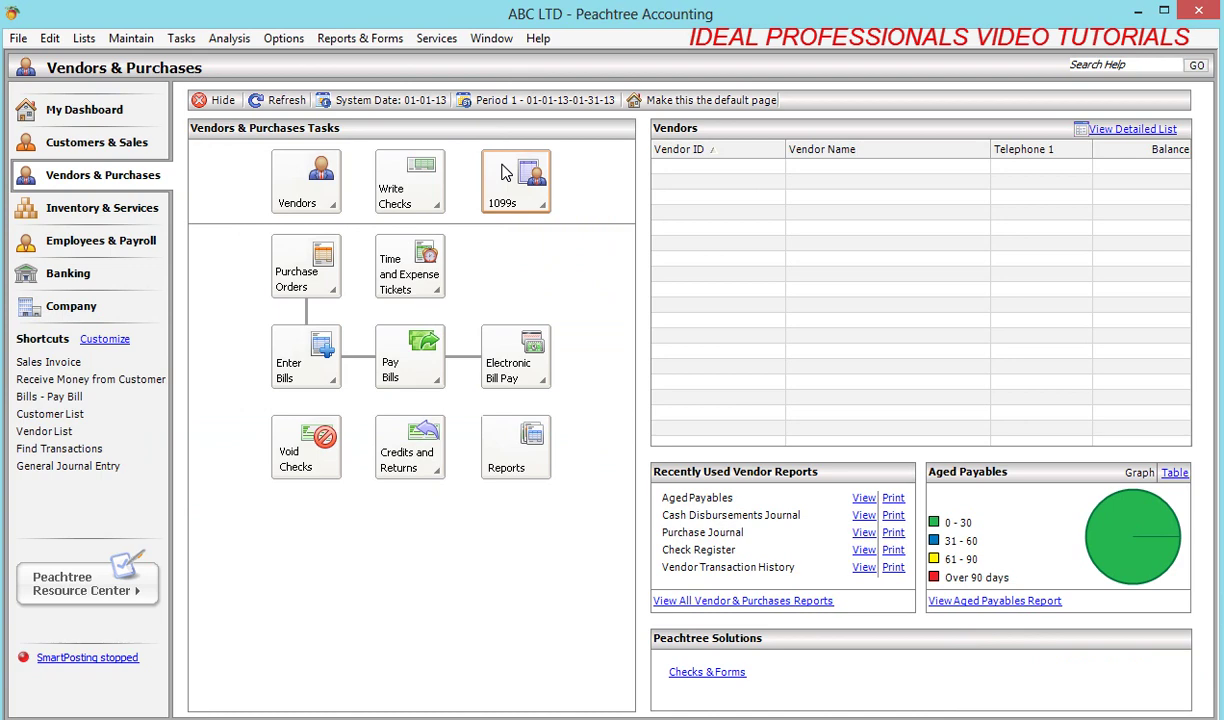
- Review the general settings in the inventory item defaults and accept them
click(139, 212)
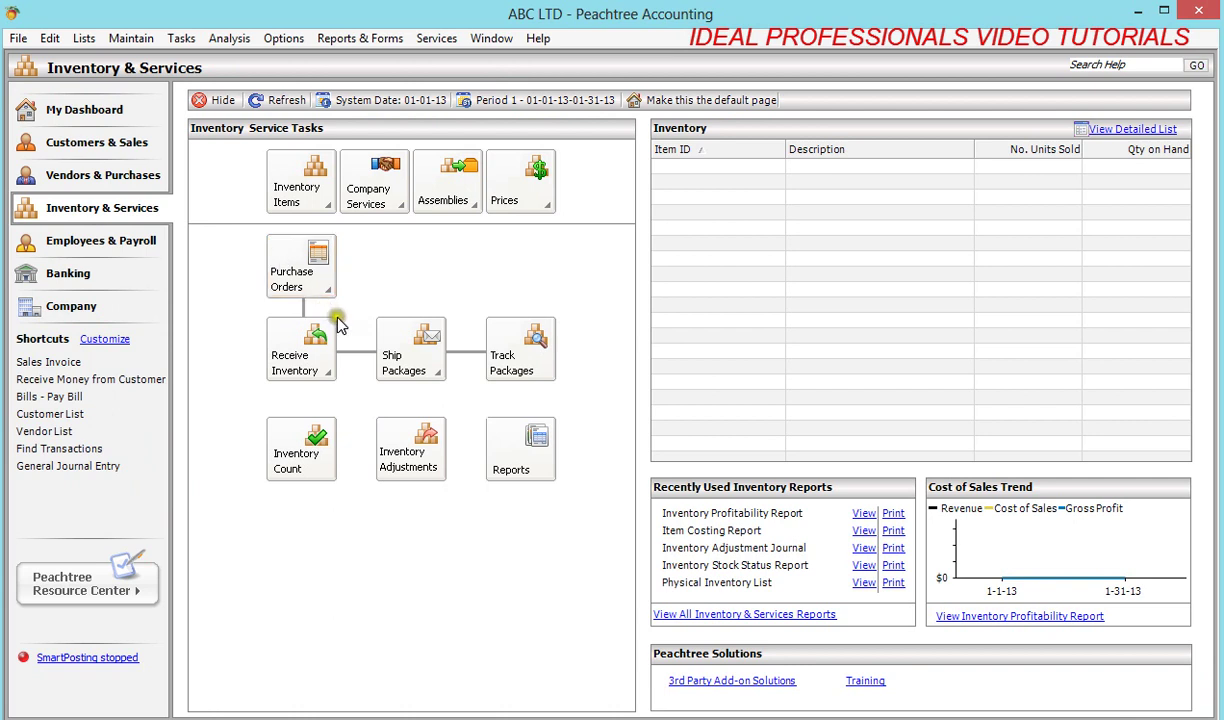
click(321, 205)
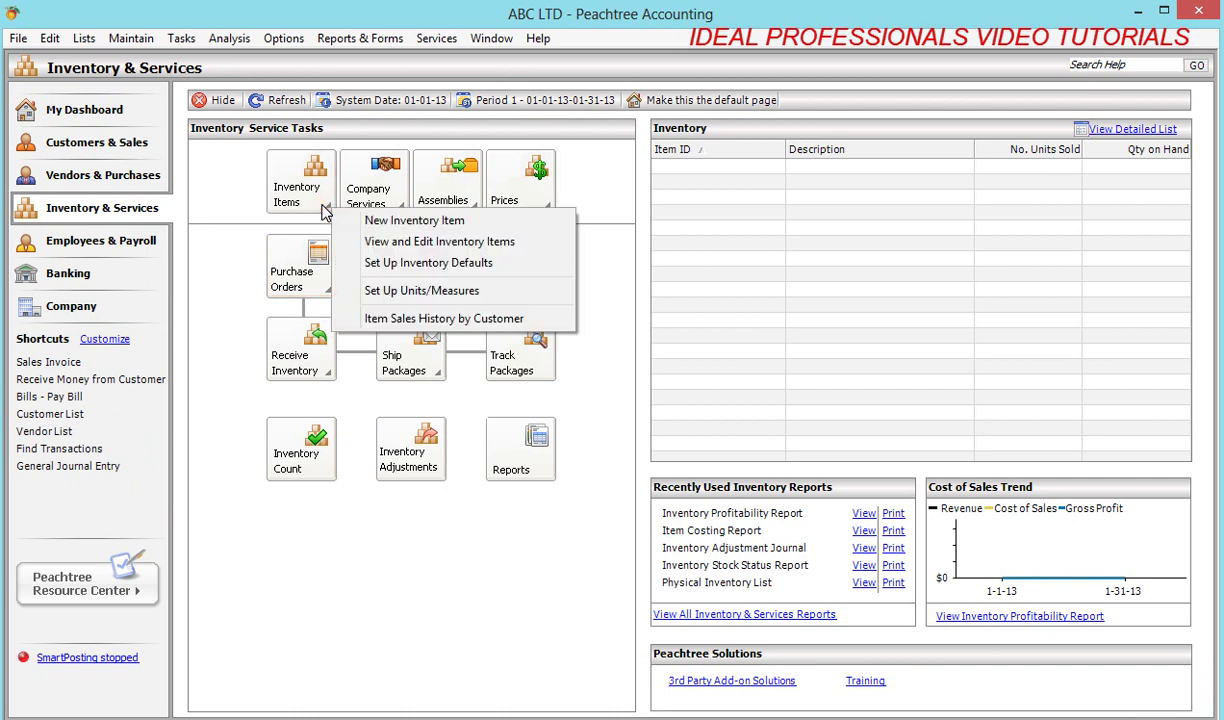
click(388, 268)
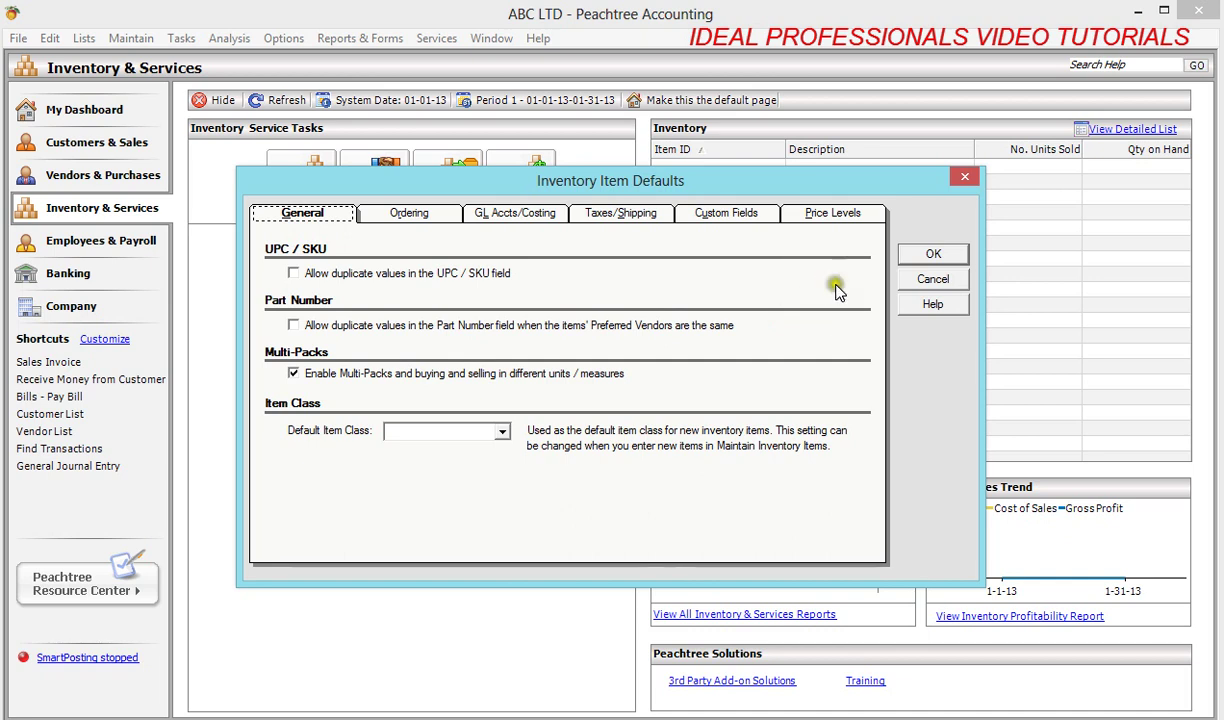
click(932, 251)
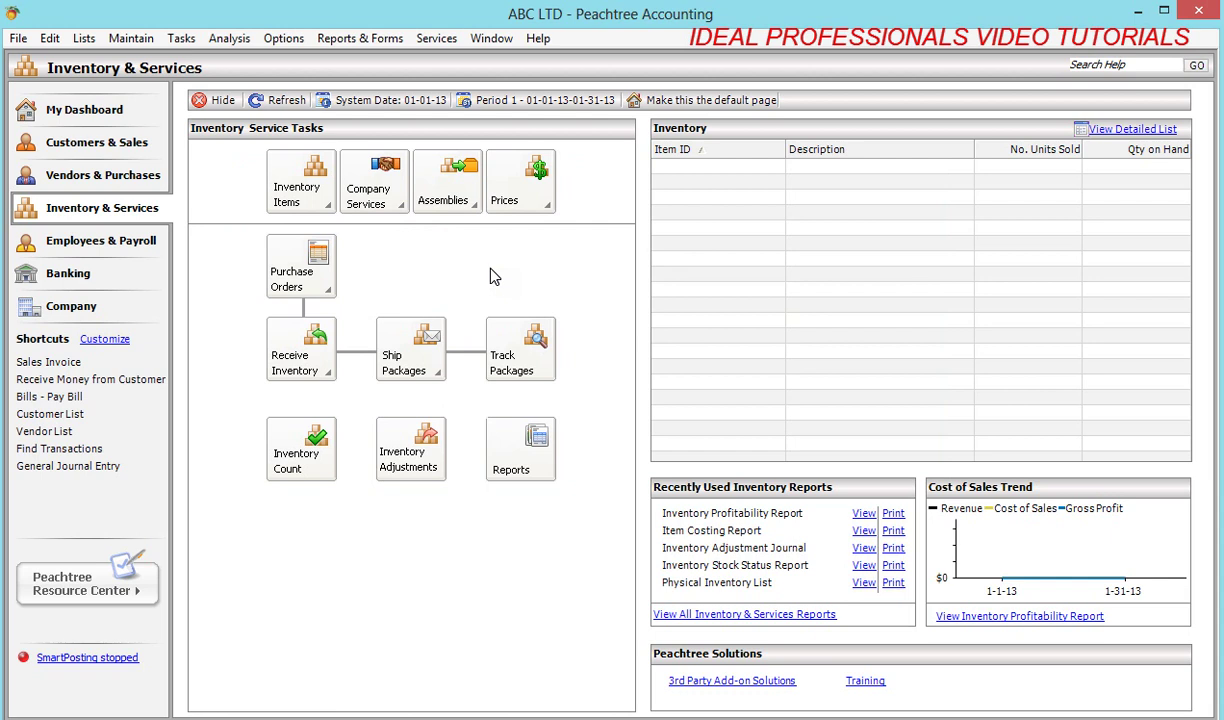
- Open the full list of accounts in a maximized window and check the running balances of PETTY CASH and GT BANK
click(84, 40)
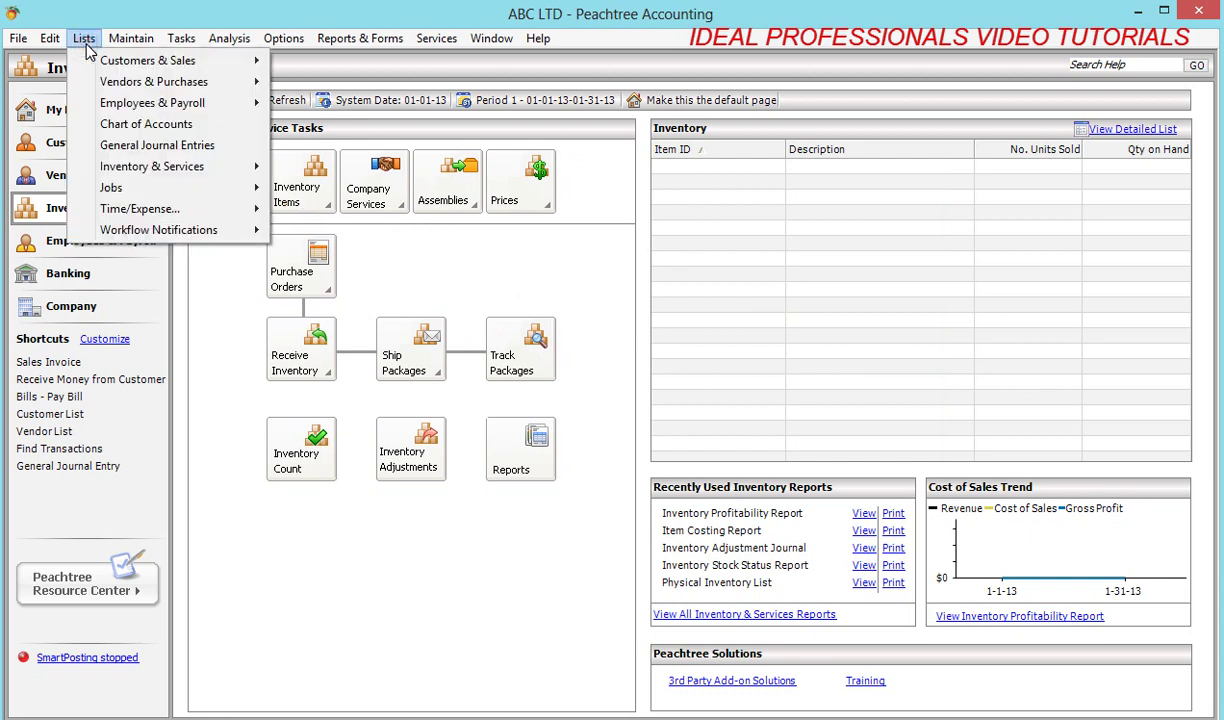
click(128, 124)
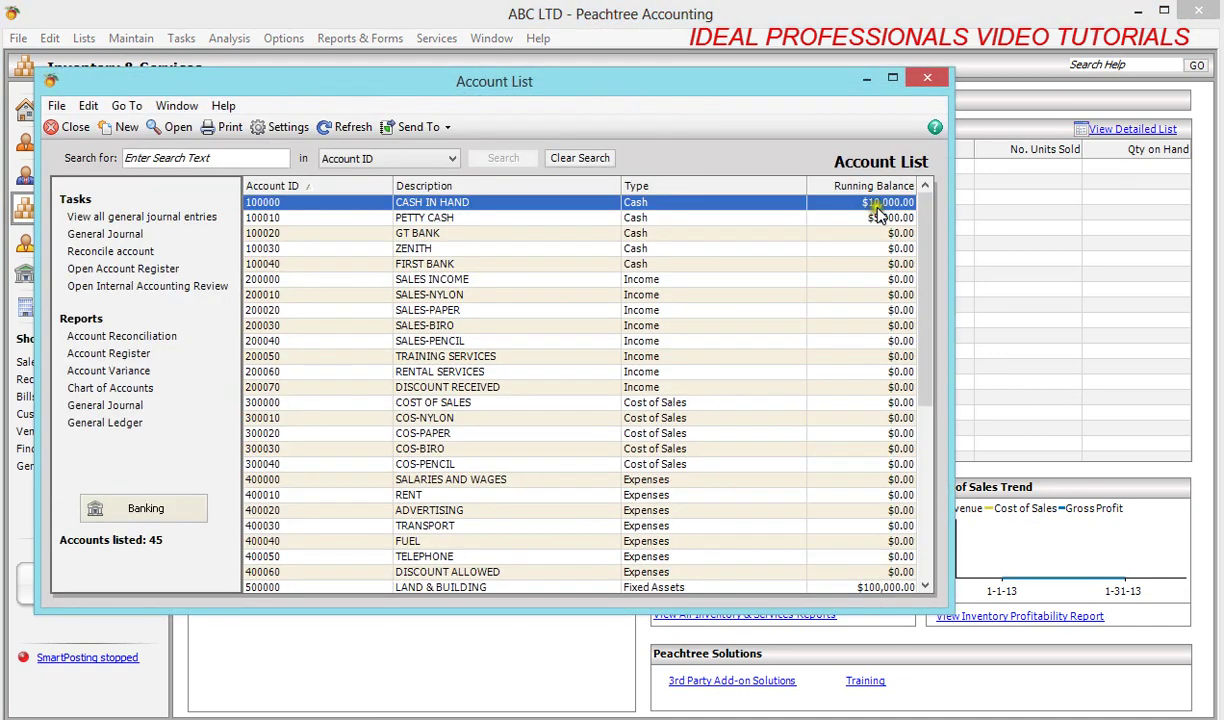
click(892, 78)
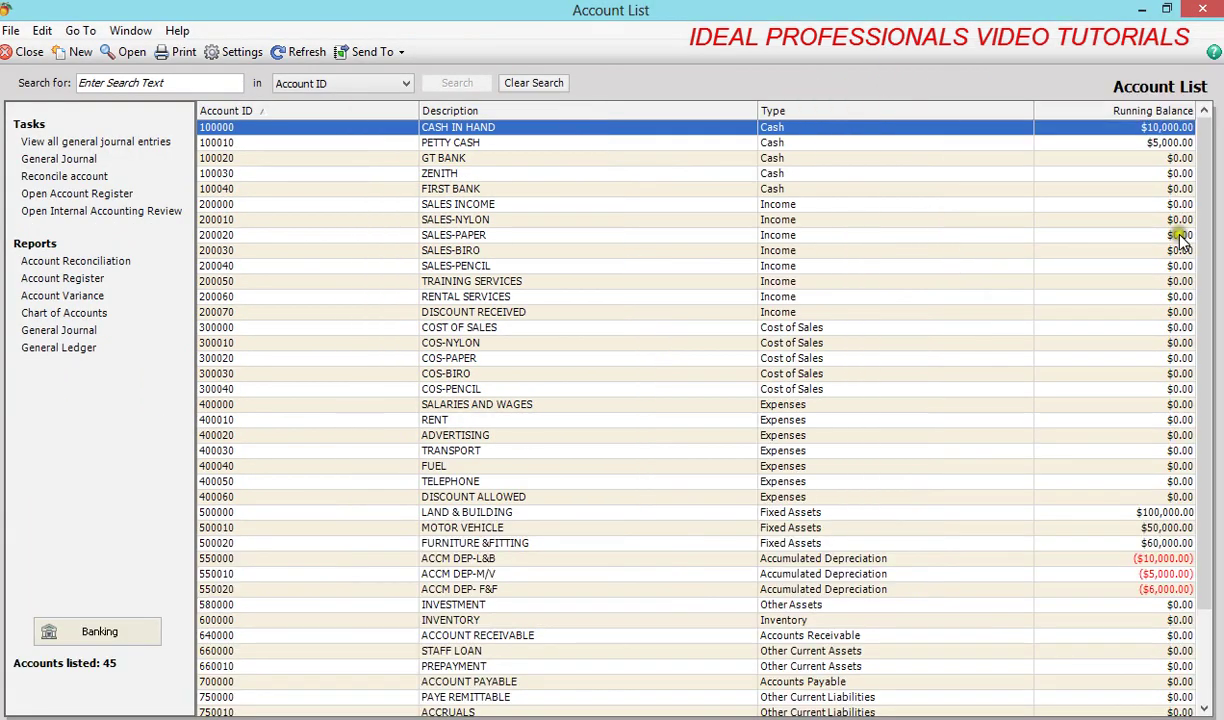
click(1143, 144)
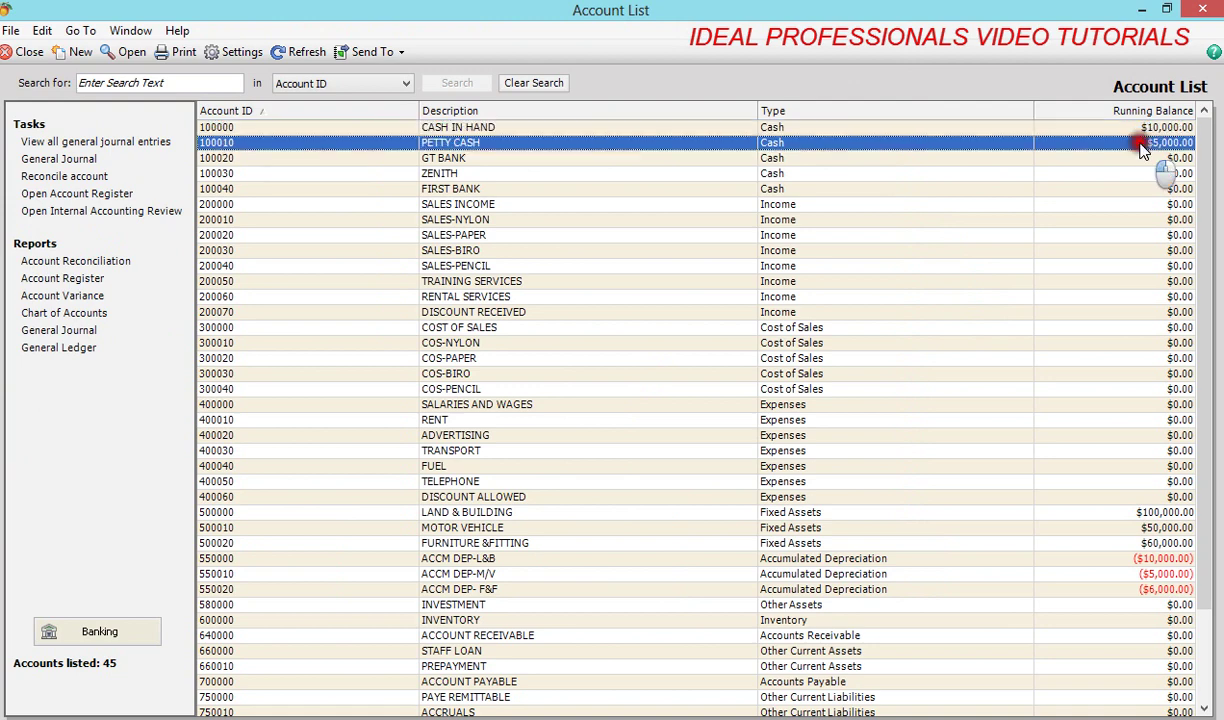
click(1139, 158)
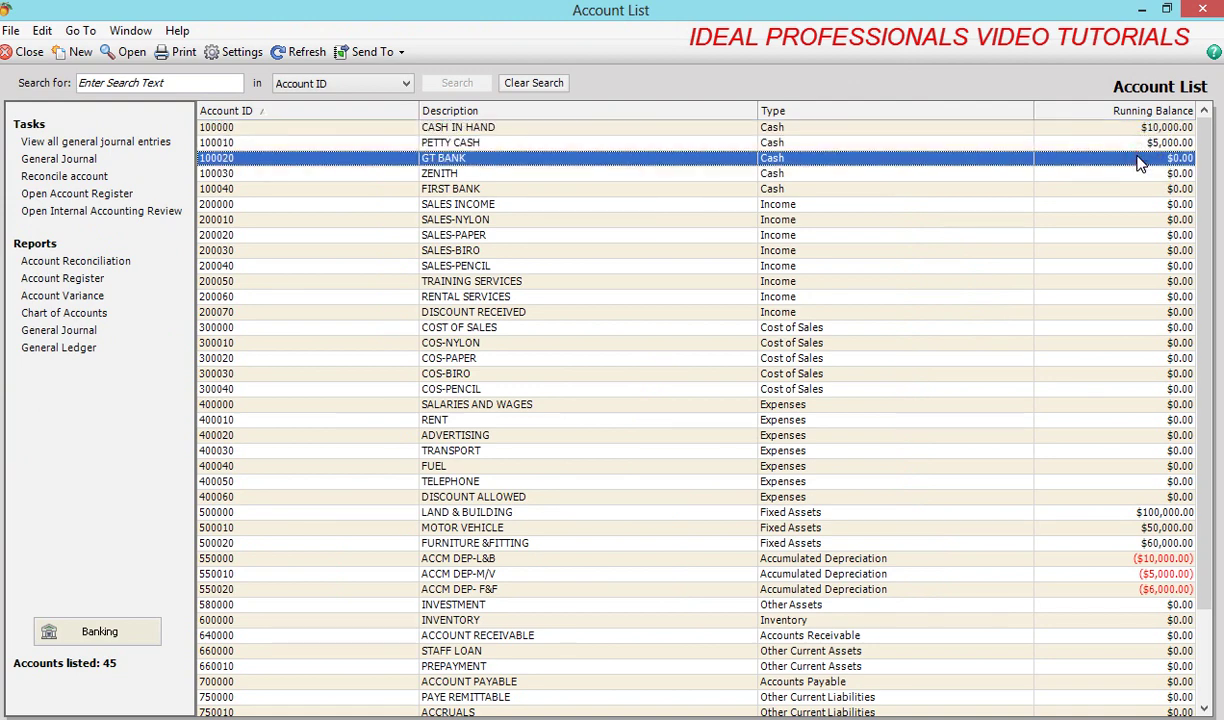
- Check the running balances of FIRST BANK and SALES-PAPER in the account list
click(1133, 186)
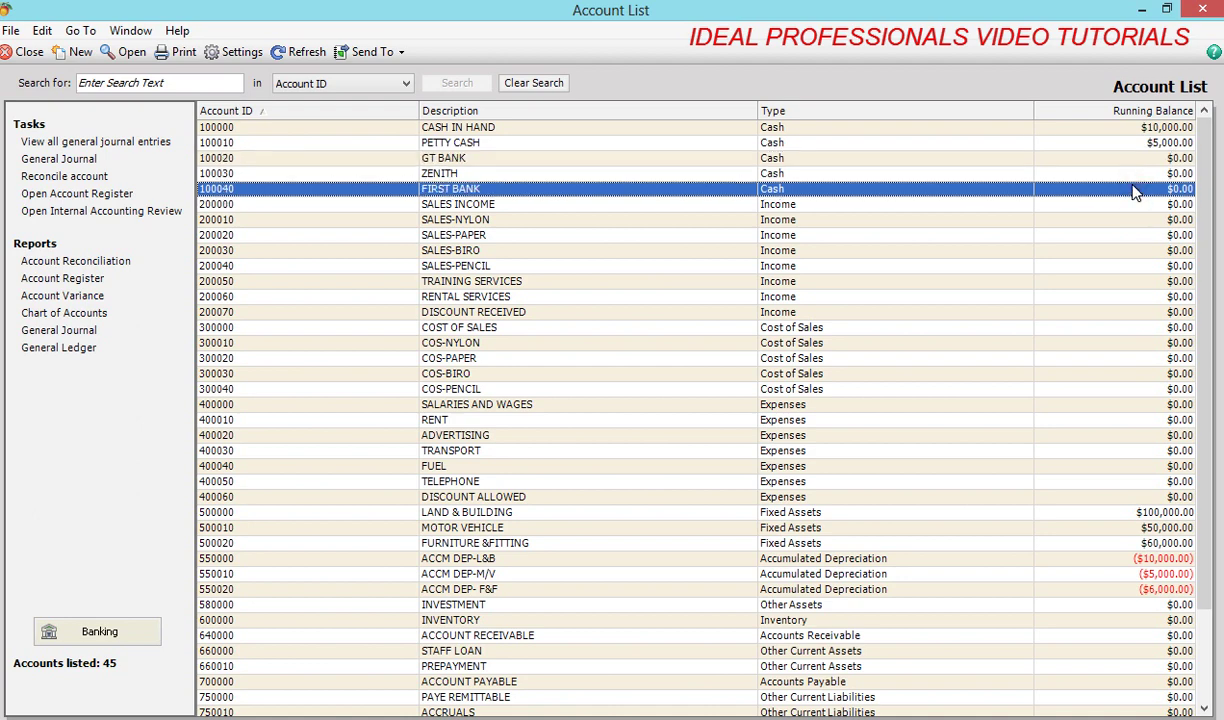
click(1127, 236)
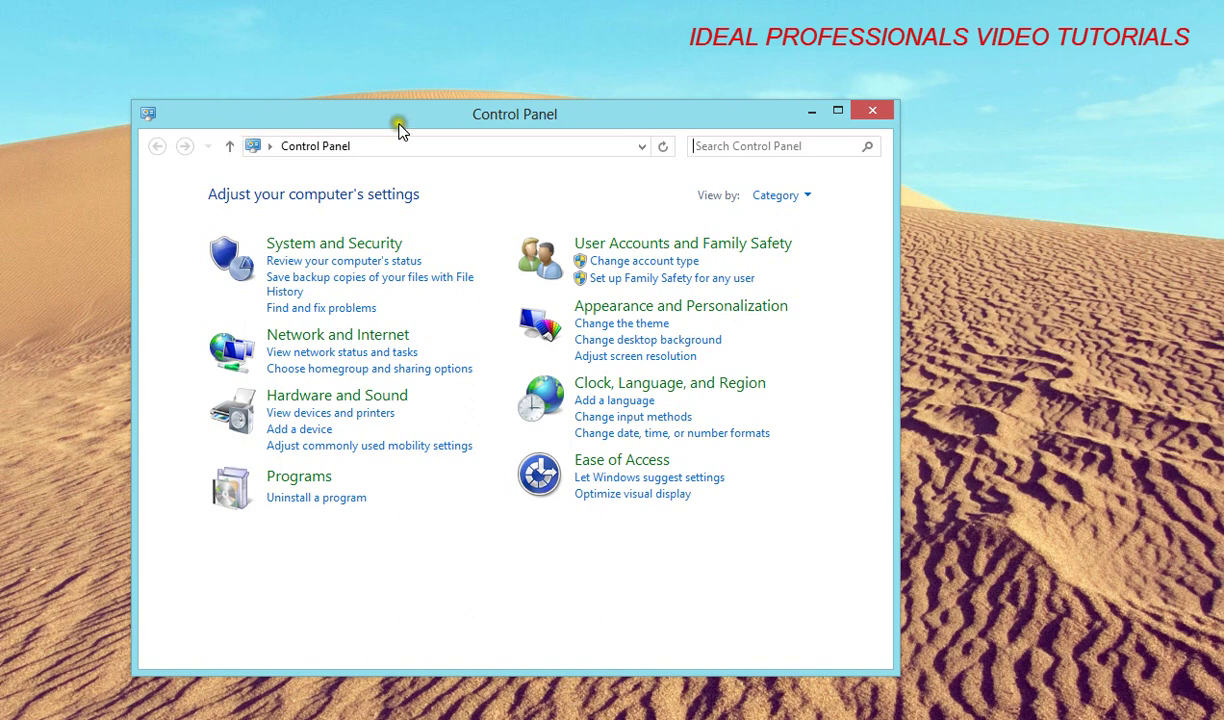
- Switch to Control Panel, open the Region settings under Clock, Language, and Region, and choose Nepali (Nepal) as the format
click(629, 389)
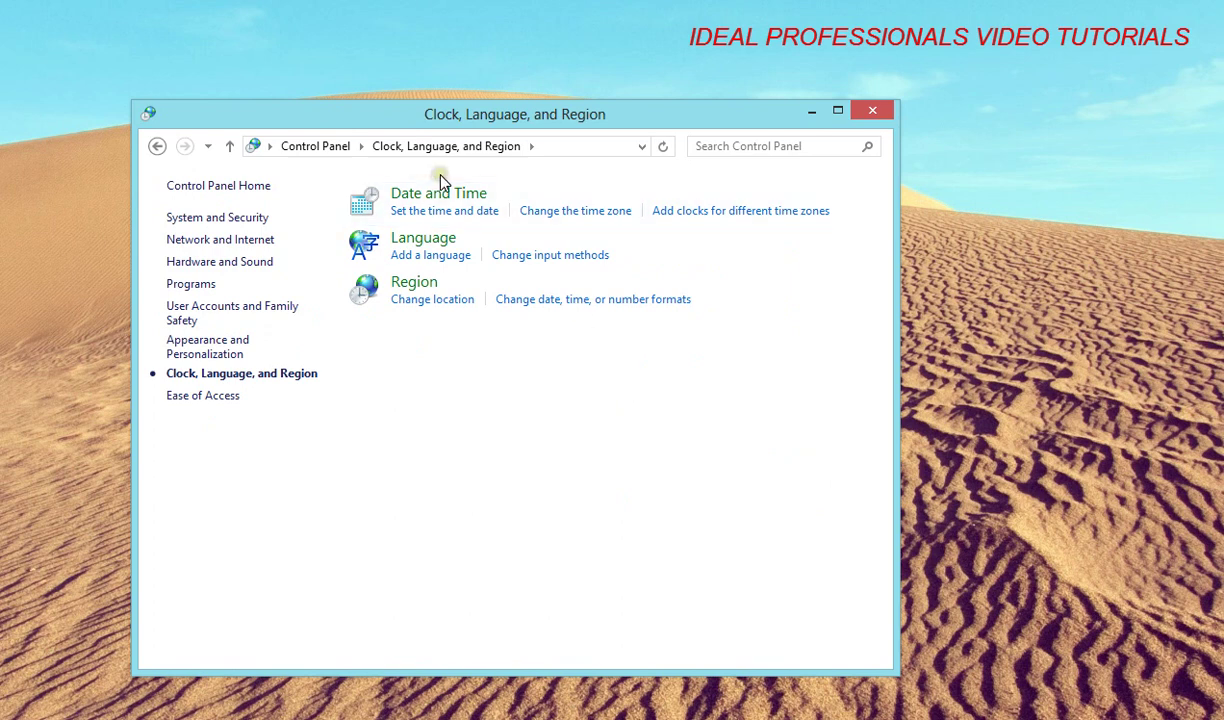
click(430, 292)
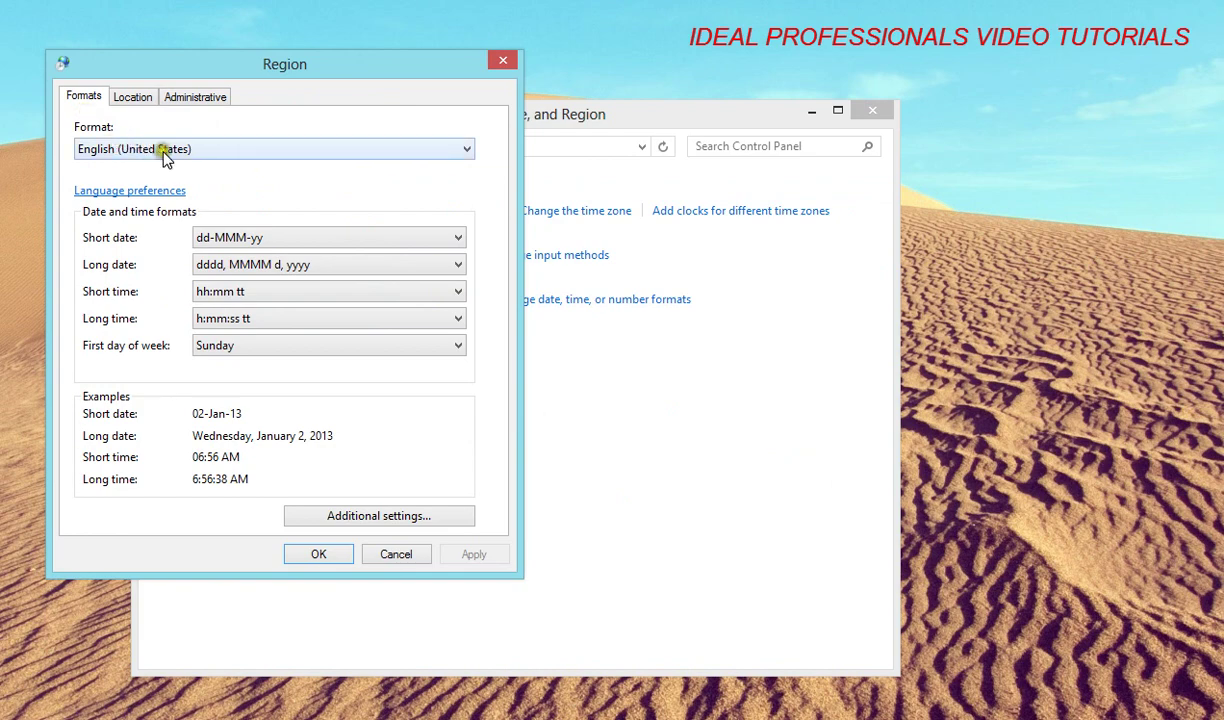
click(467, 152)
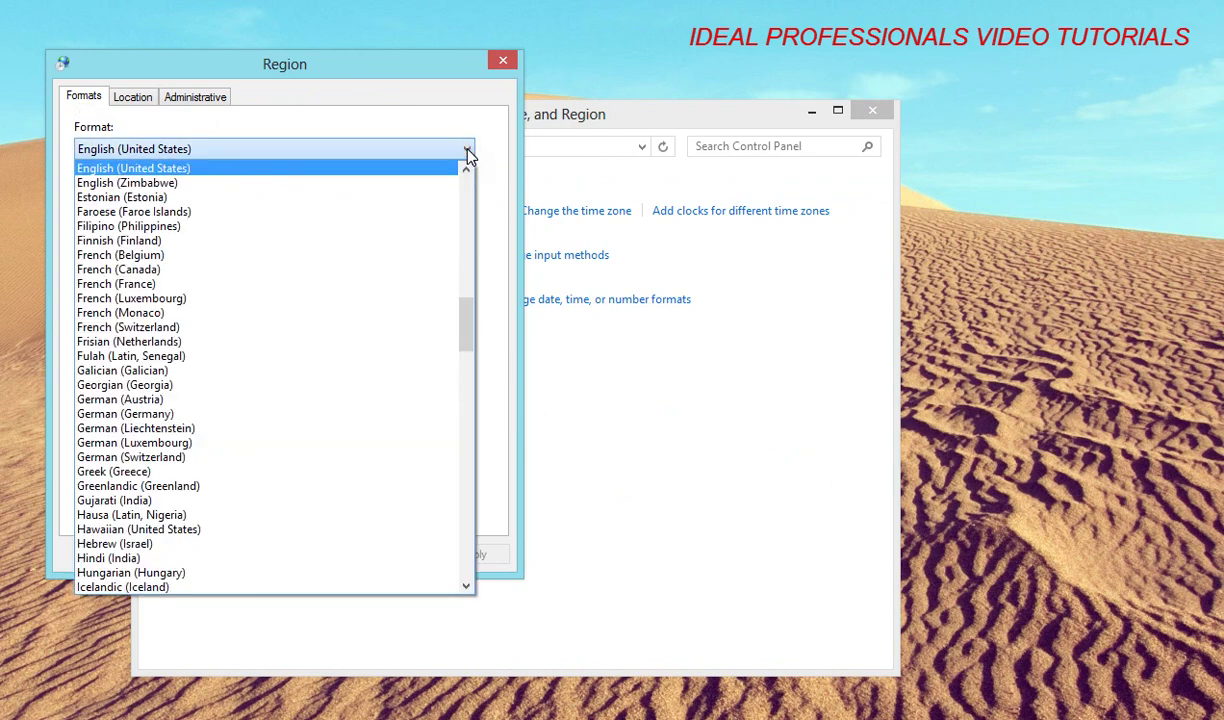
key(n)
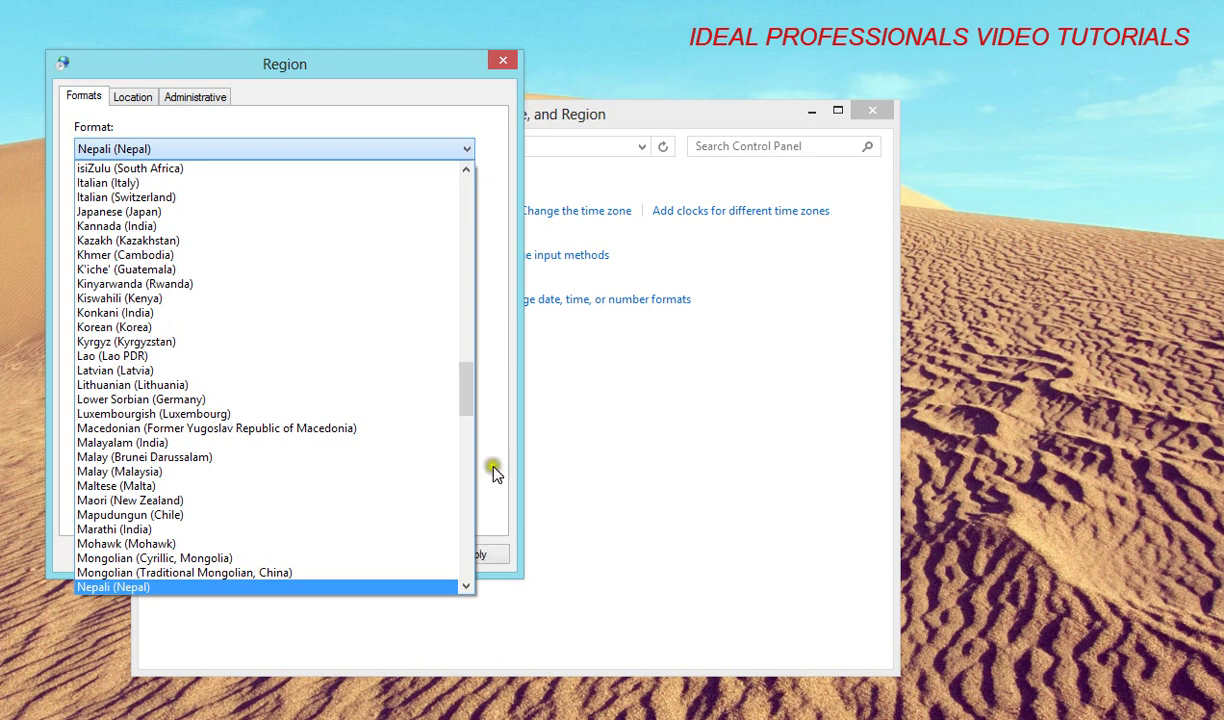
click(466, 586)
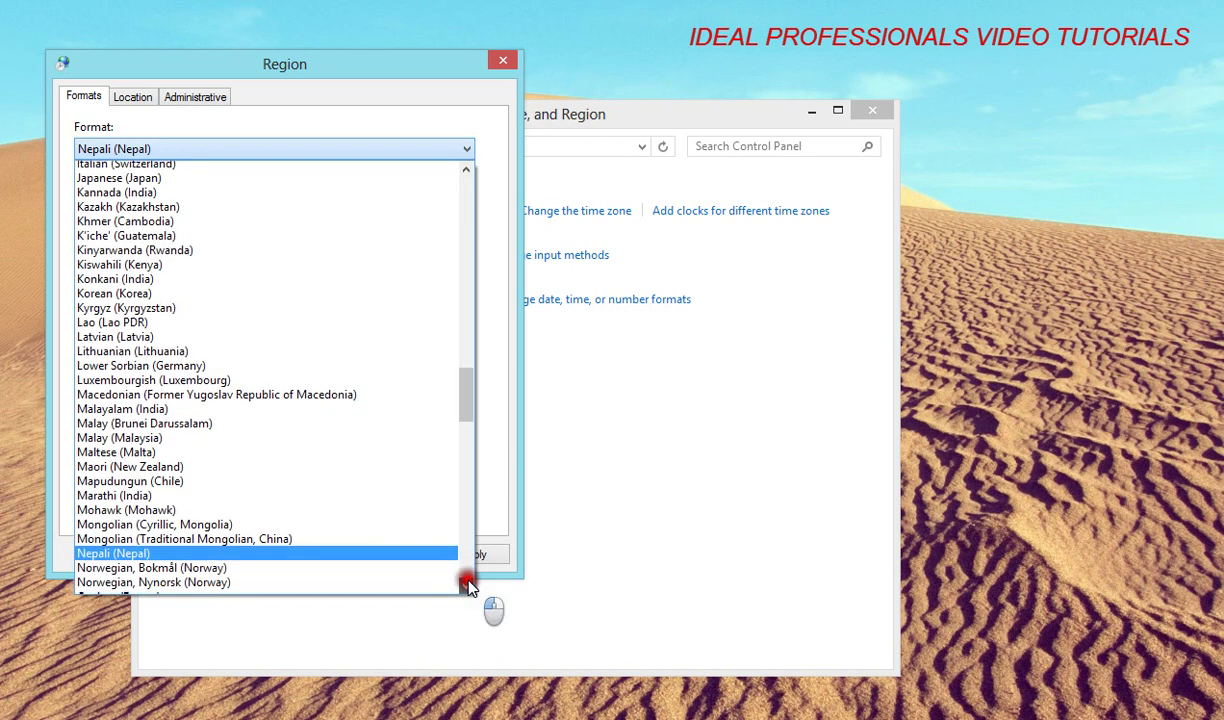
click(467, 586)
click(467, 586)
click(467, 586)
click(467, 586)
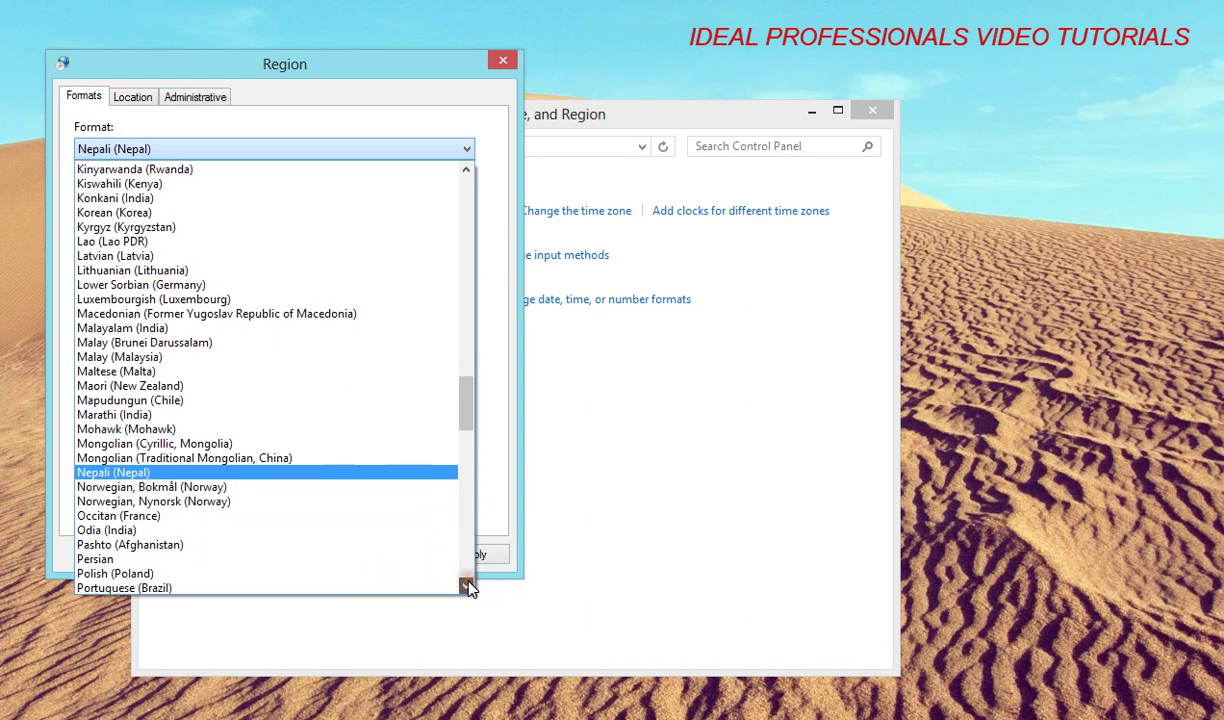
drag(467, 586, 465, 574)
click(469, 170)
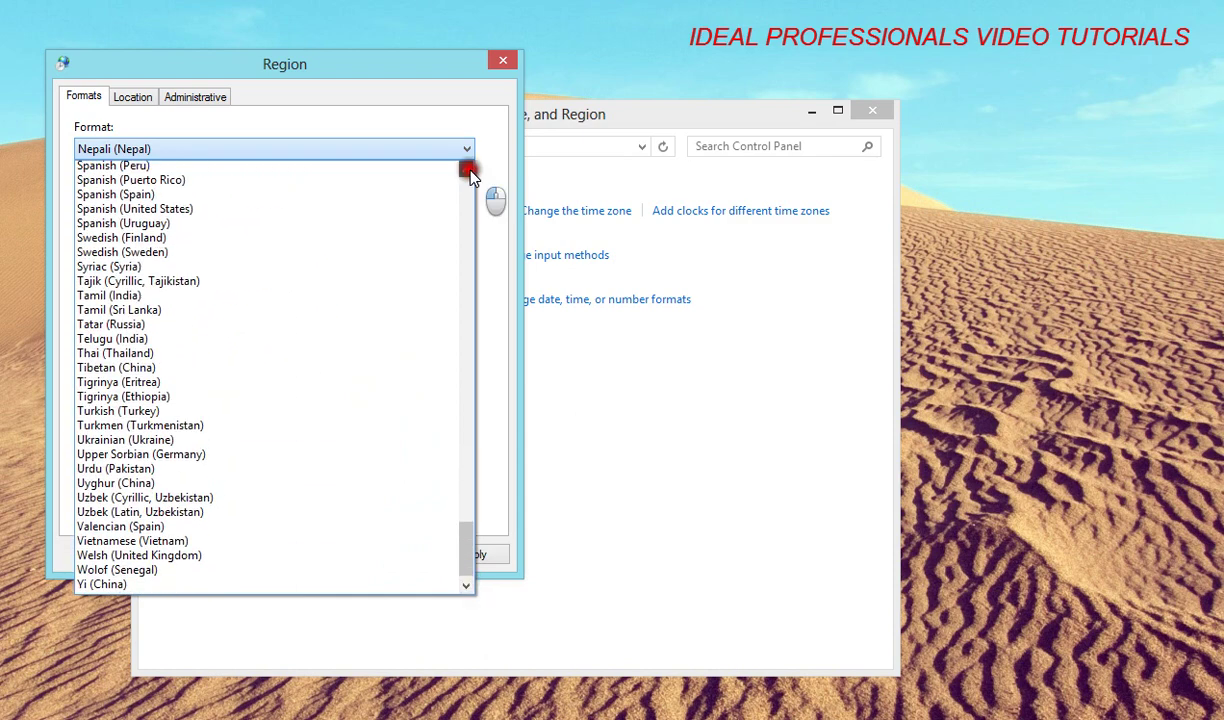
drag(470, 175, 470, 169)
click(469, 152)
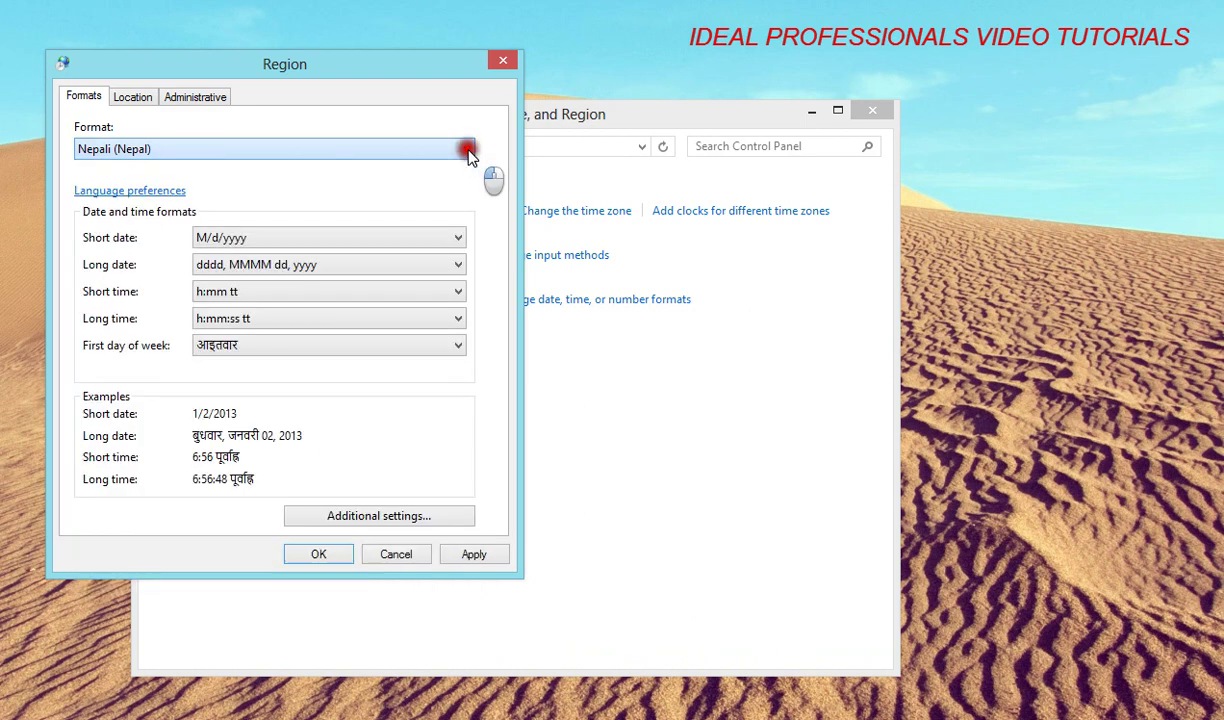
- Set the currency symbol to N in the additional format settings, accept the region changes and close Control Panel
click(432, 517)
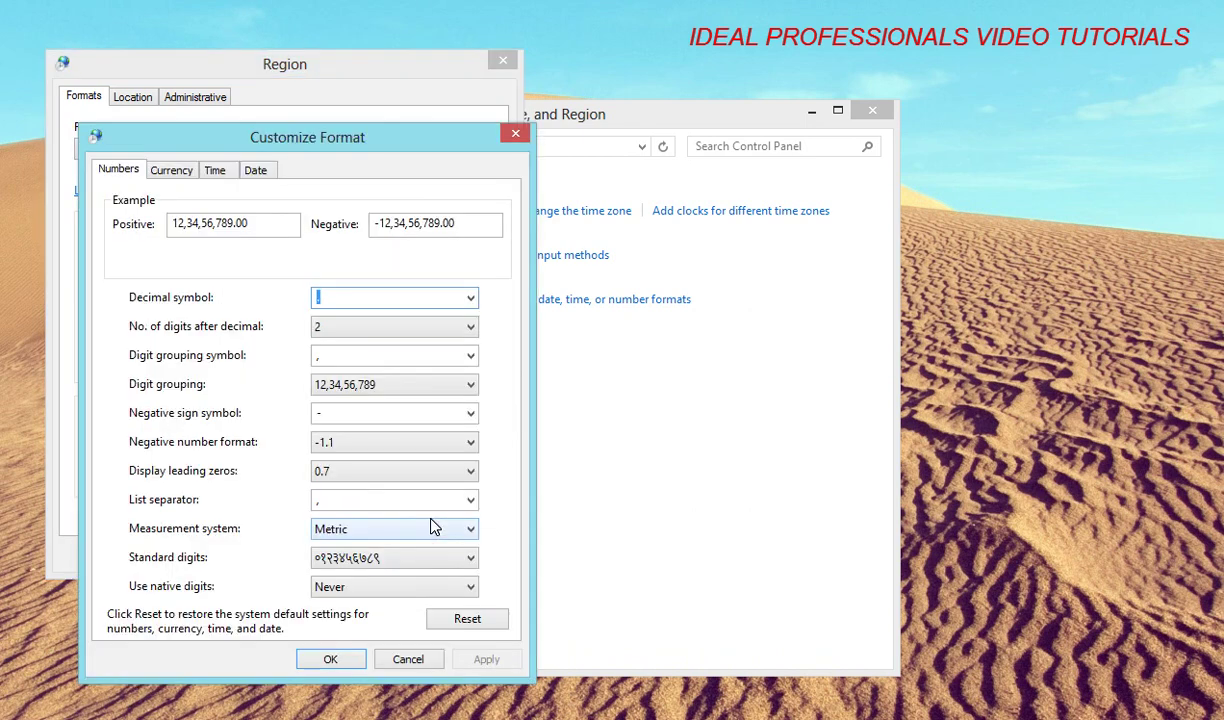
click(181, 171)
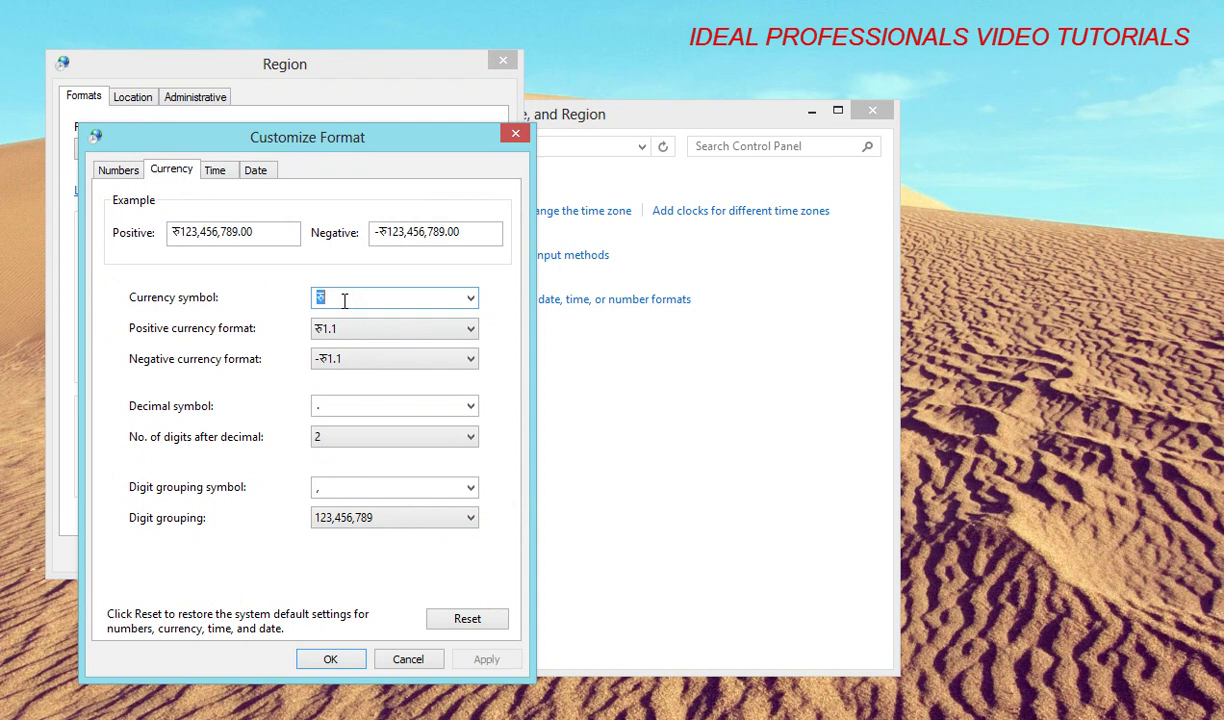
text(N)
click(480, 665)
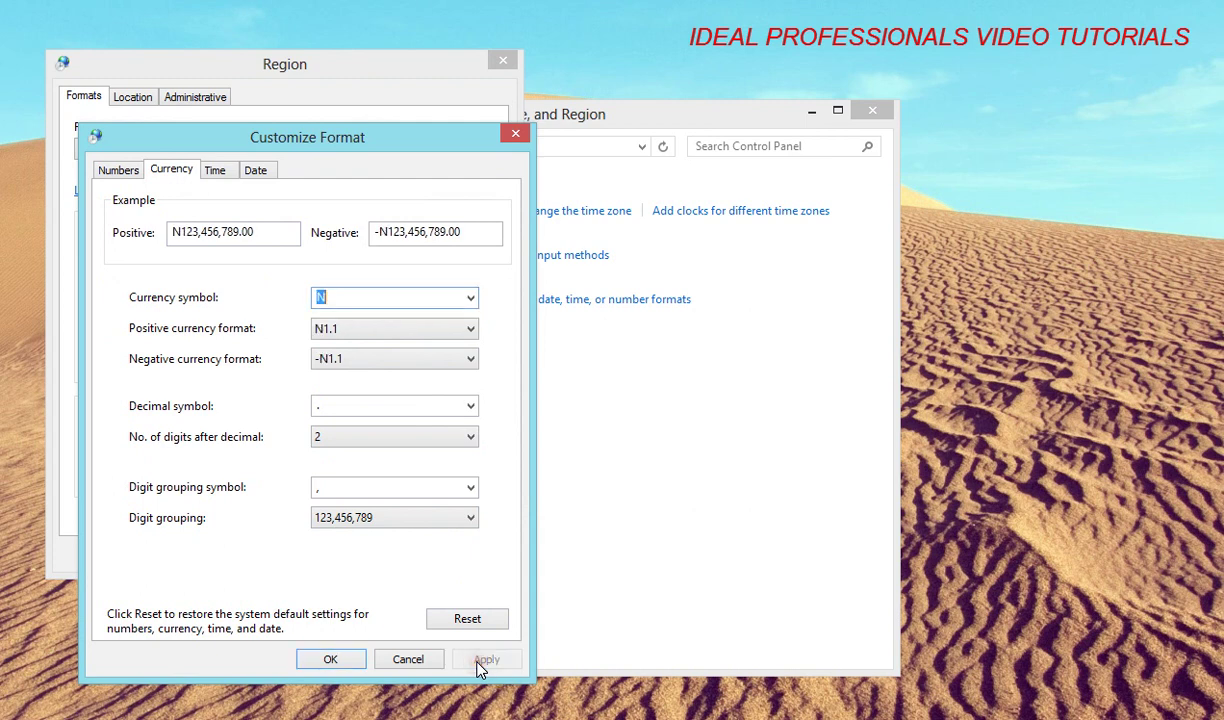
click(331, 659)
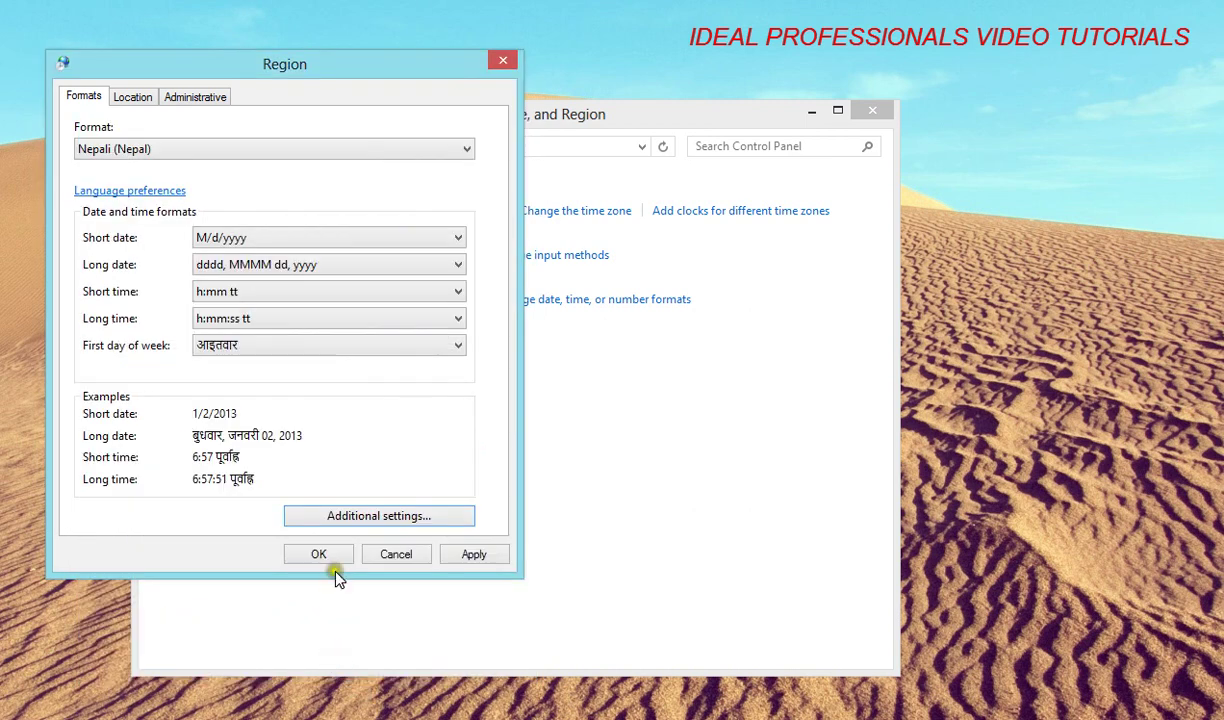
click(320, 554)
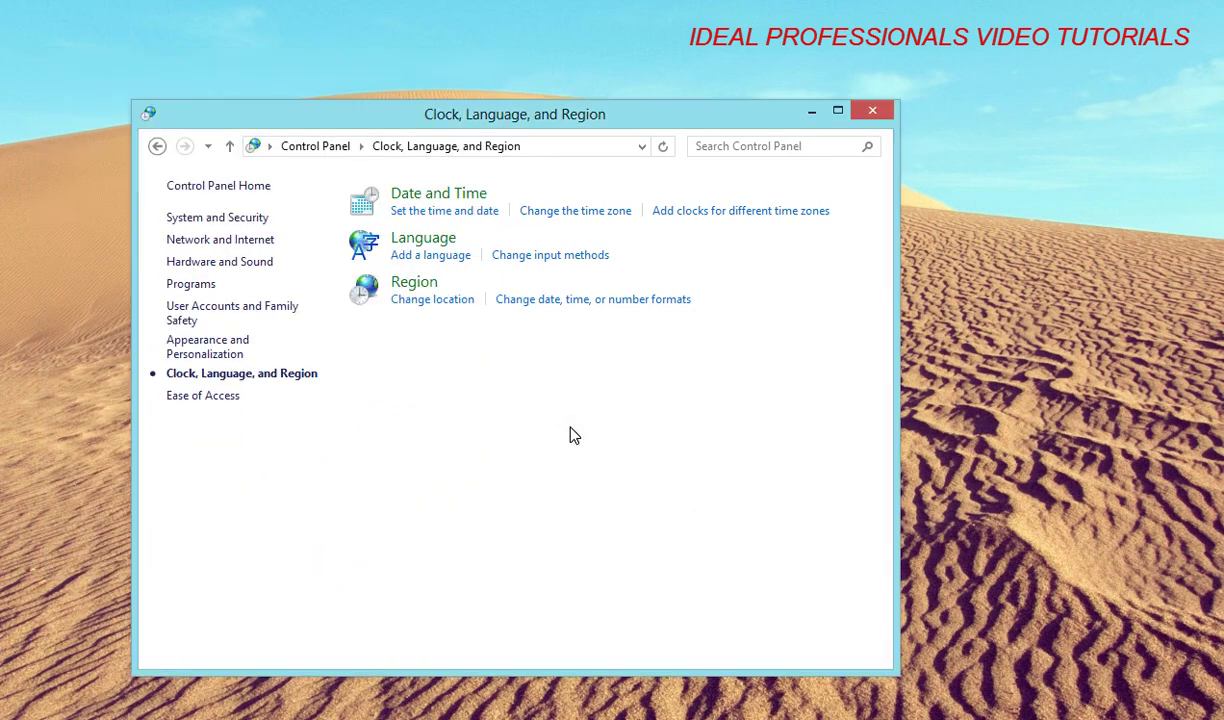
click(873, 113)
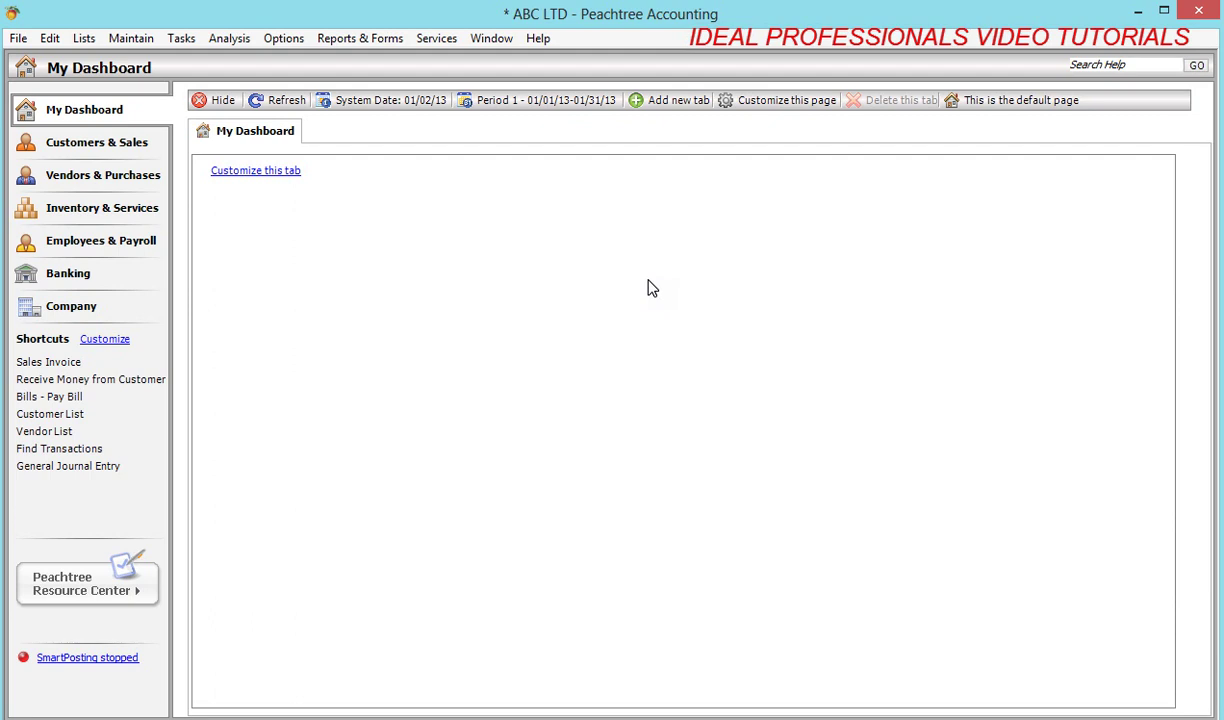
- Return to Peachtree, refresh the dashboard and open the full chart of accounts list in a maximized window
click(270, 106)
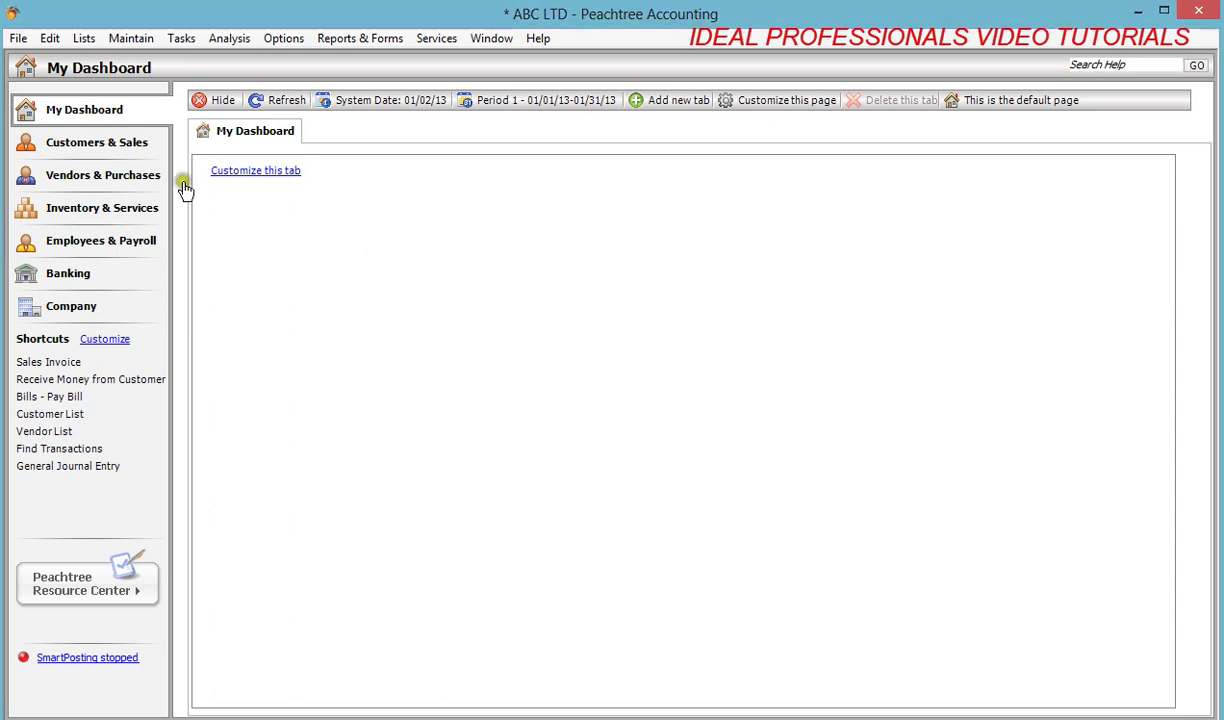
click(84, 39)
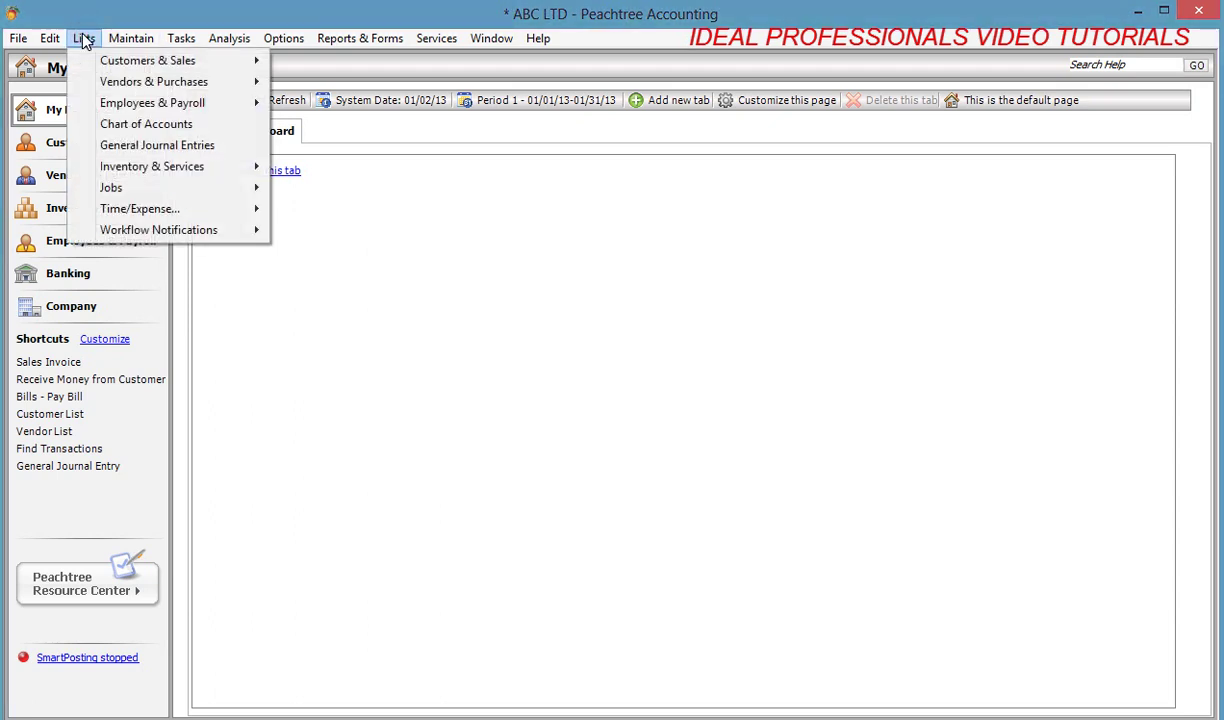
click(117, 126)
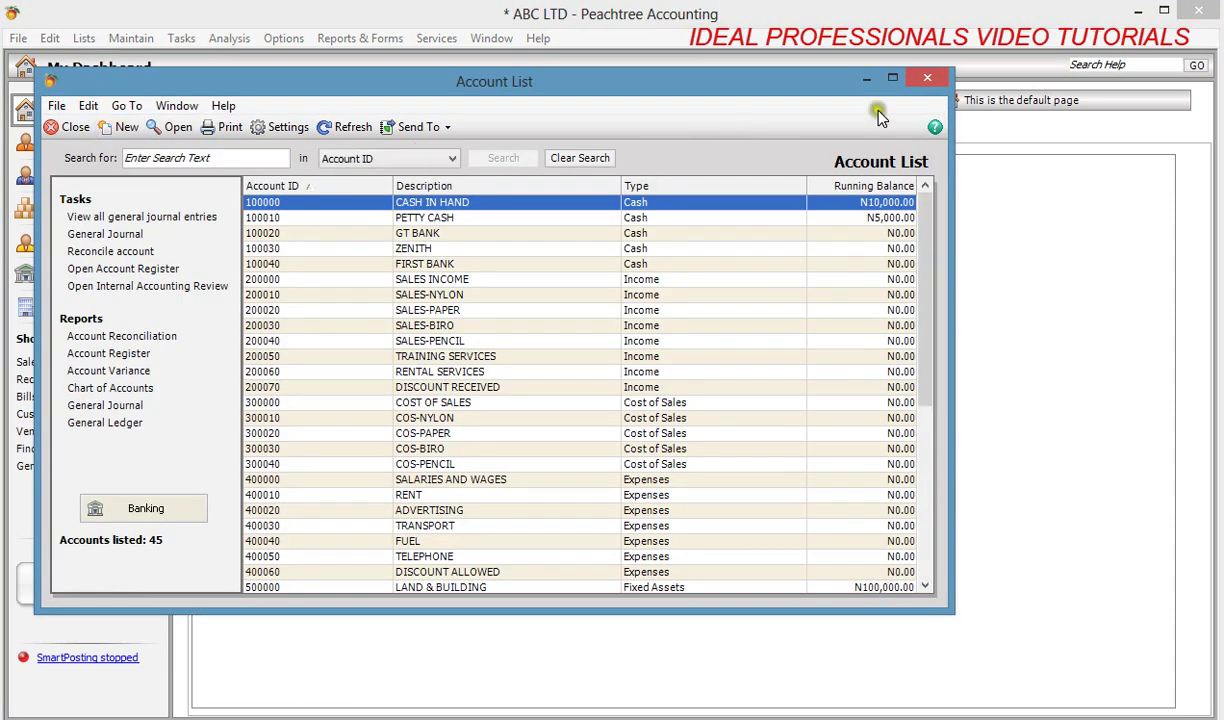
click(893, 79)
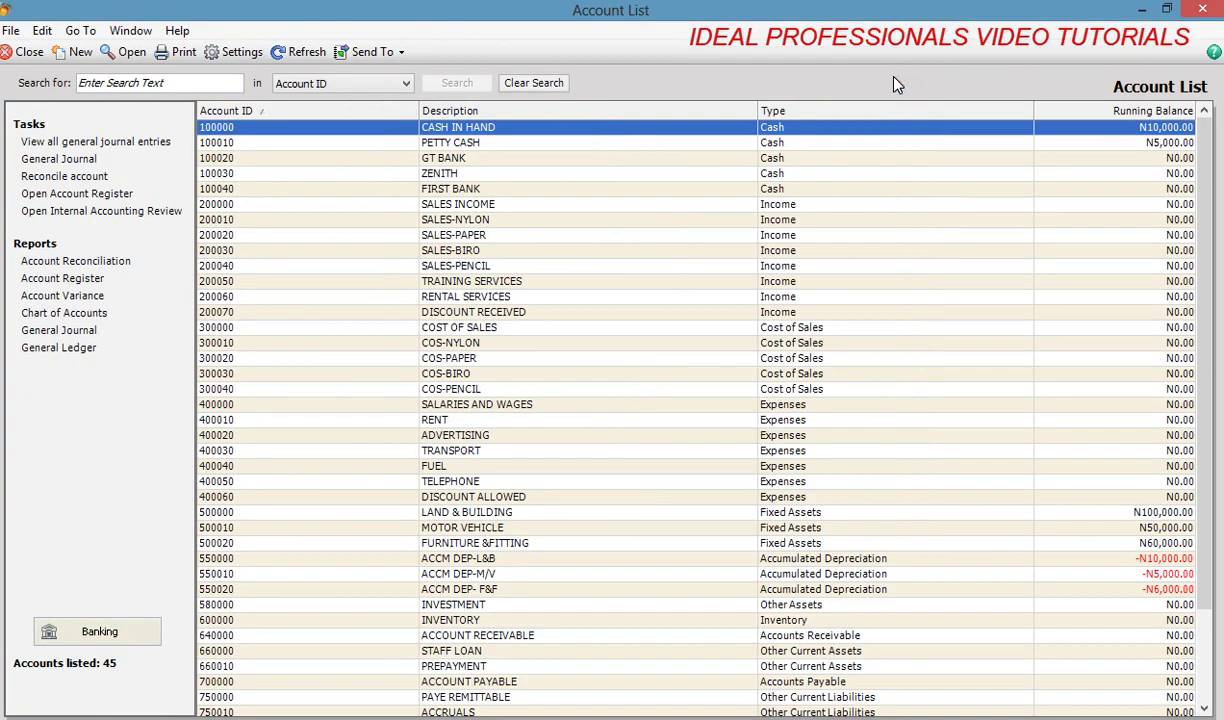
- Check the currency symbol on the running balances of GT BANK, ZENITH, SALES INCOME and LAND & BUILDING
click(1156, 159)
click(1148, 180)
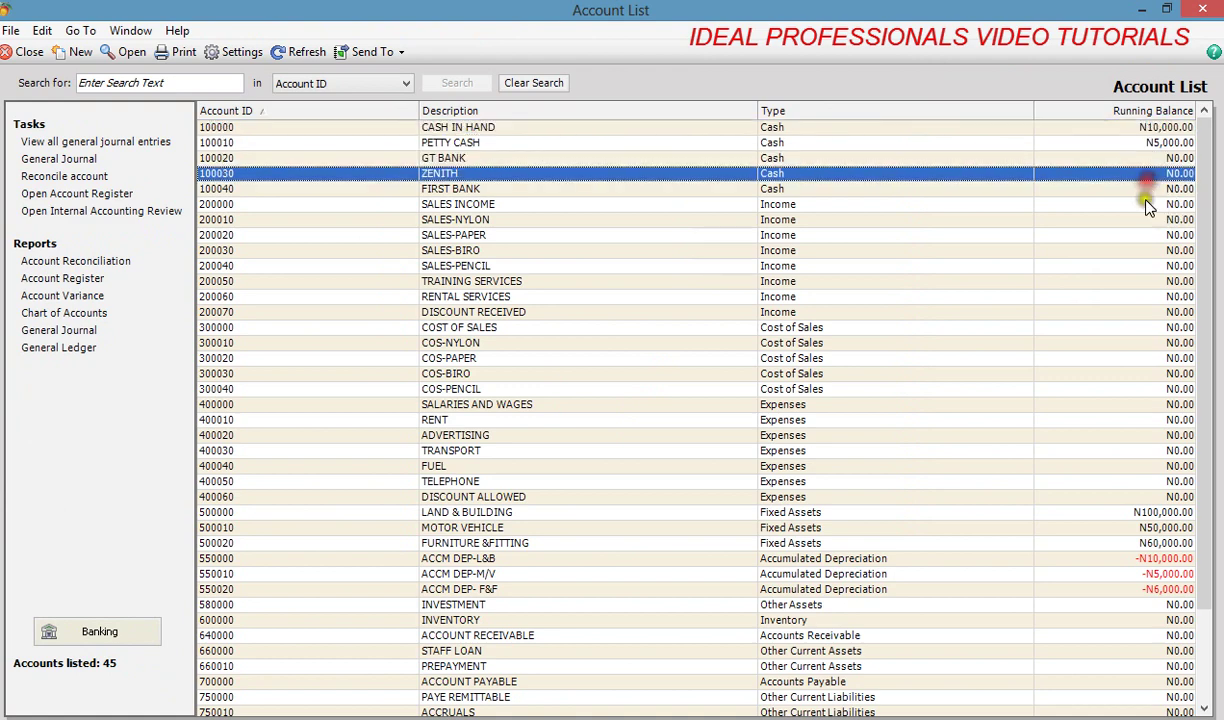
click(1146, 204)
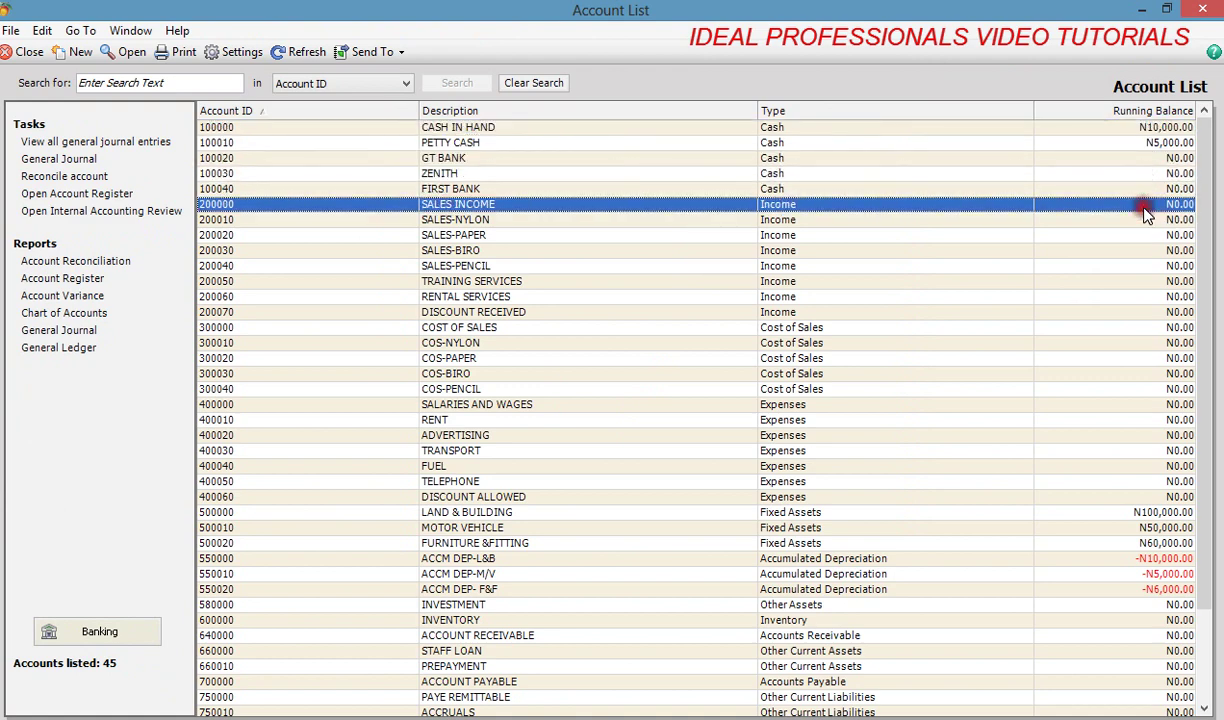
click(1138, 513)
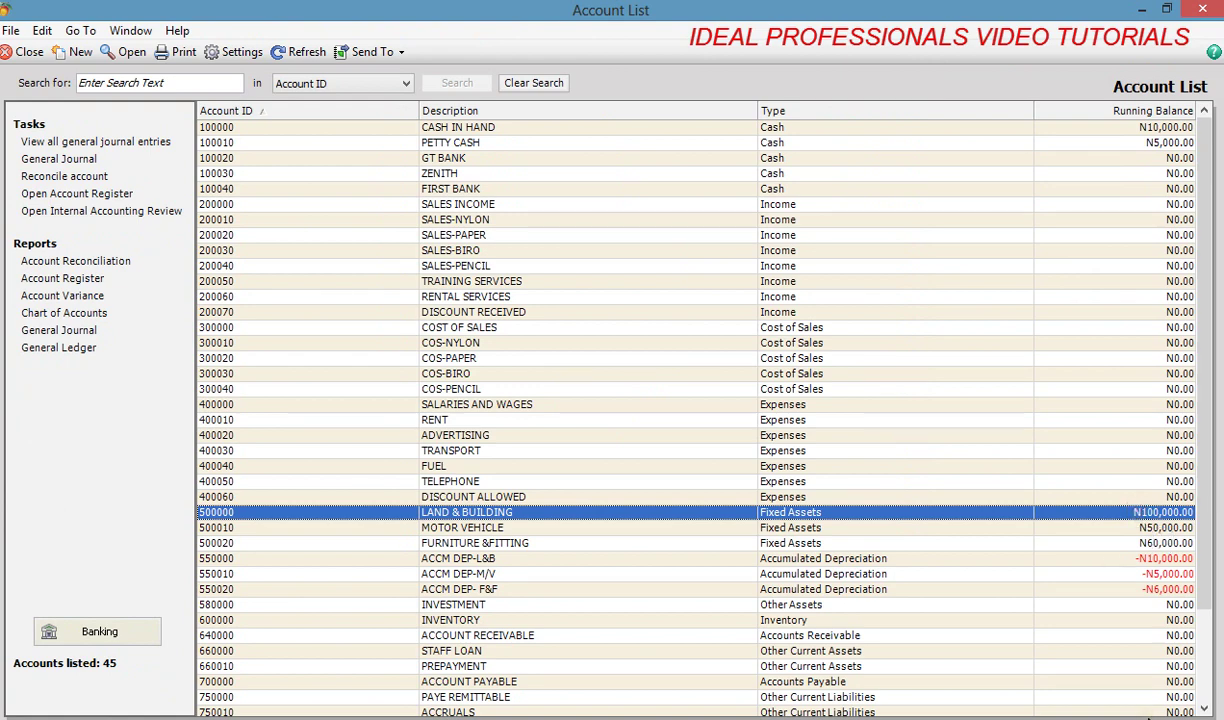
mouse_move(337, 719)
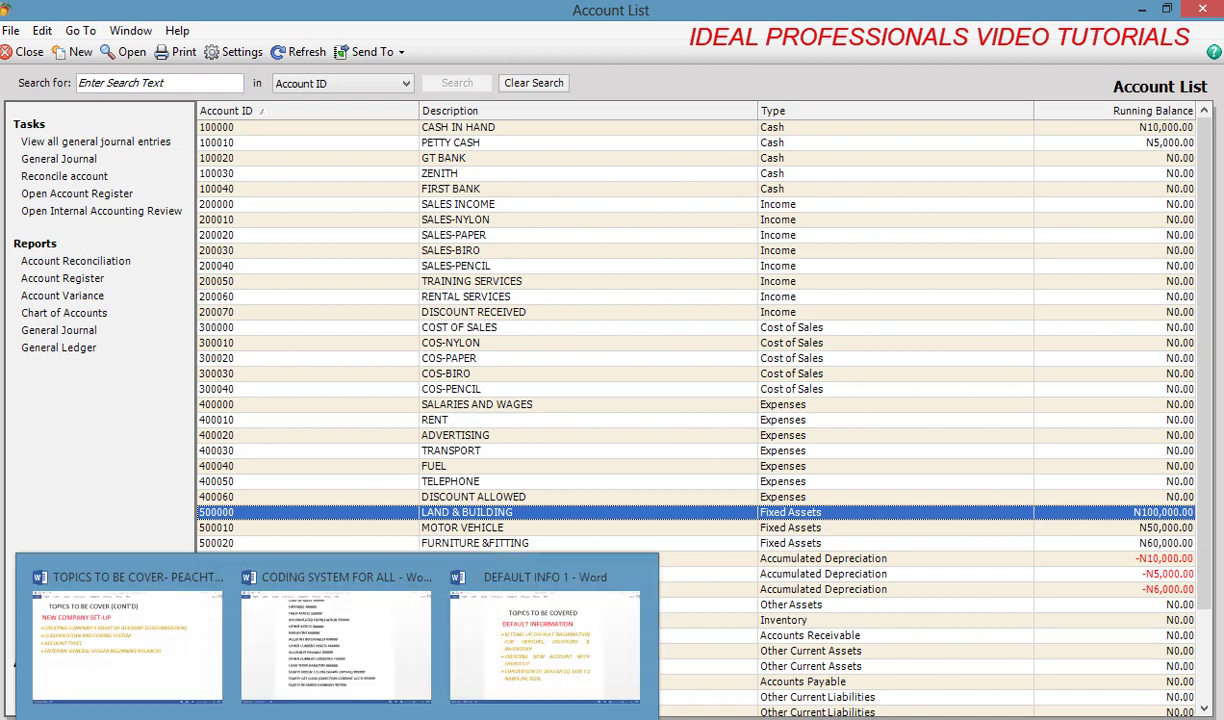